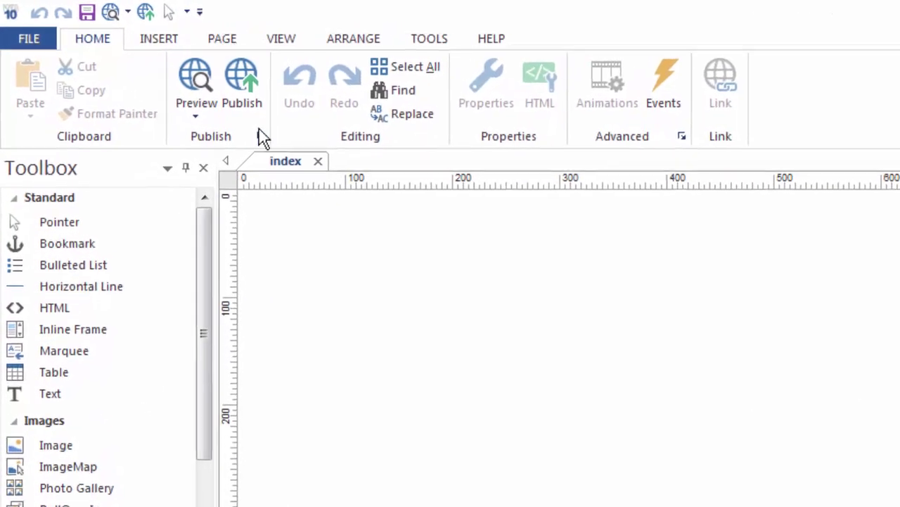
Step: Create page1 with the New Mobile Page option from the PAGE tab's New Page list
left_click(222, 39)
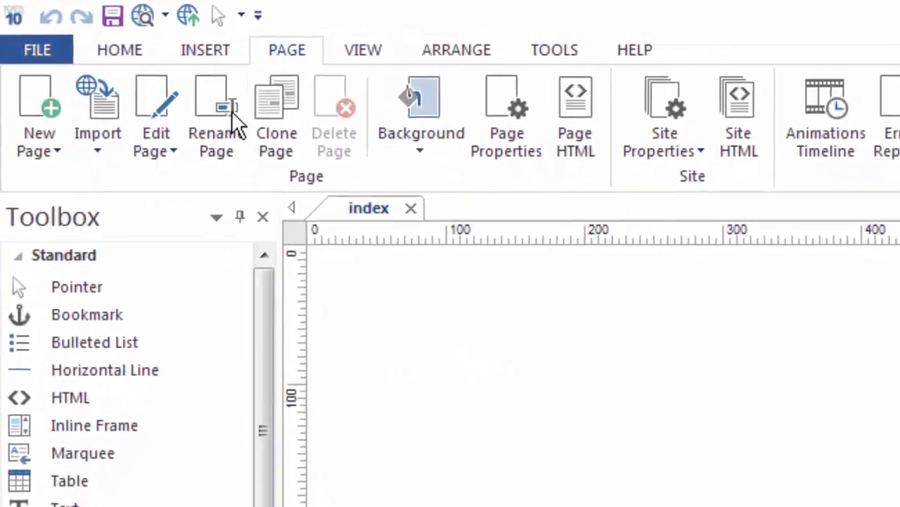
left_click(54, 155)
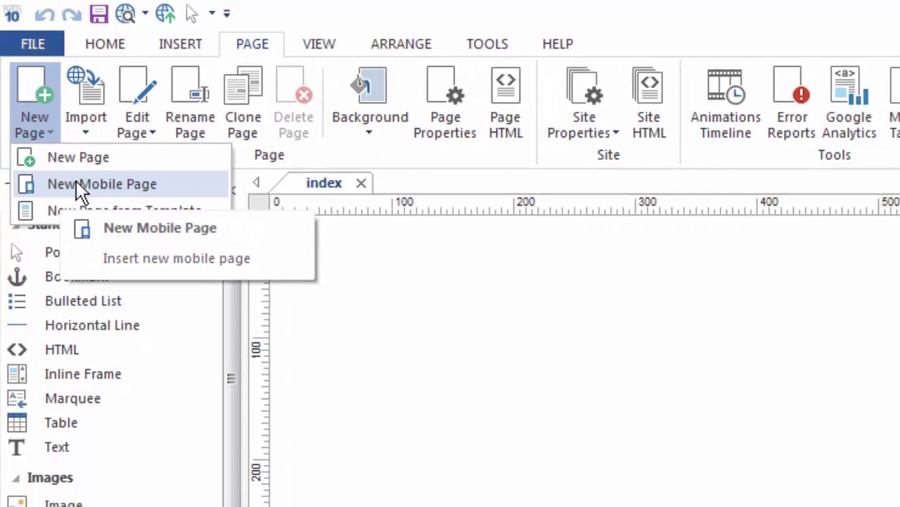
left_click(76, 135)
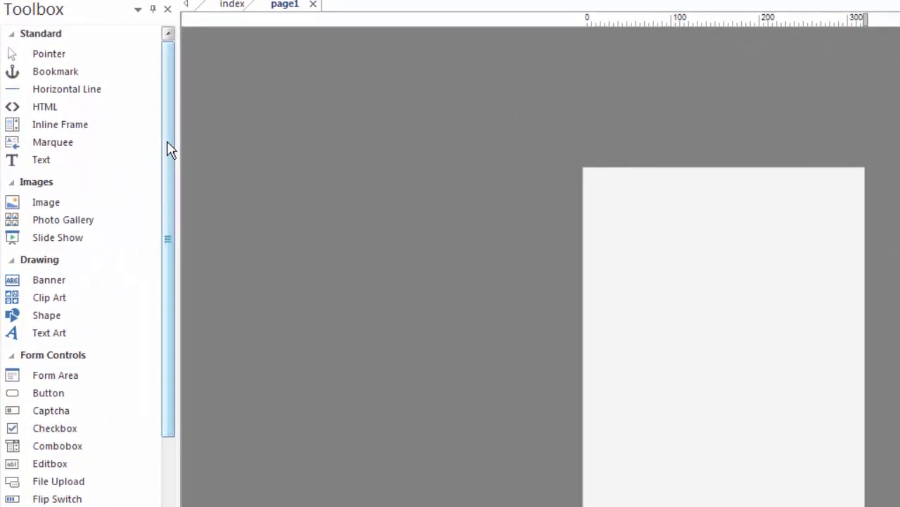
Step: Scroll the Toolbox down to reveal the jQuery Mobile widgets
left_click_drag(169, 150, 164, 490)
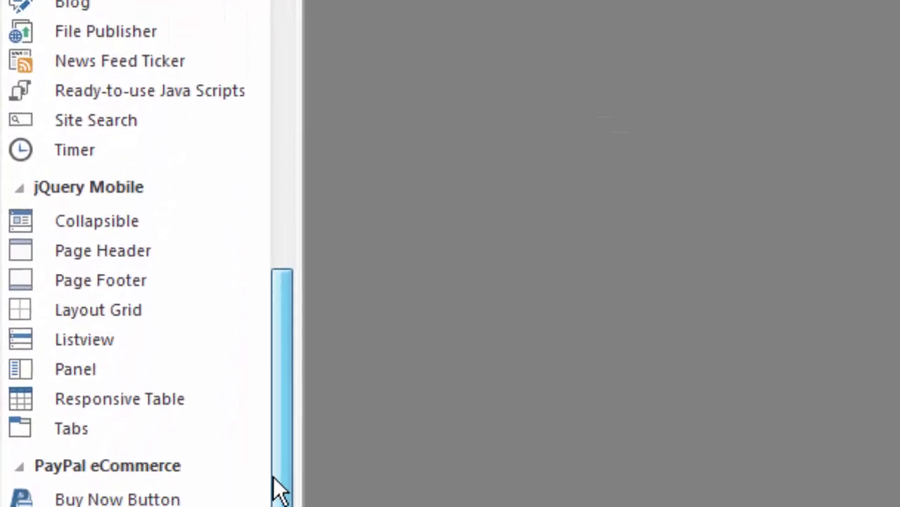
left_click_drag(280, 489, 279, 489)
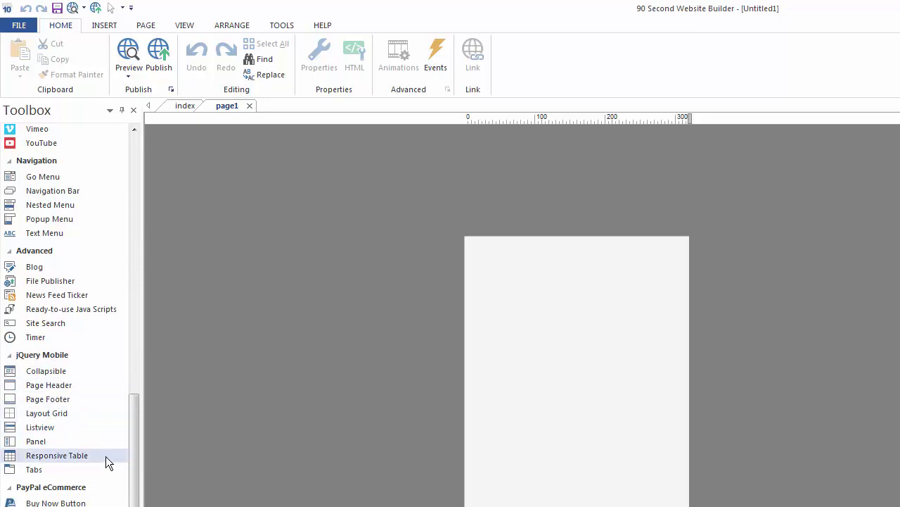
Step: Insert a jQuery Mobile Page Header with Home and Contact buttons on page1 and open its properties
left_click(40, 385)
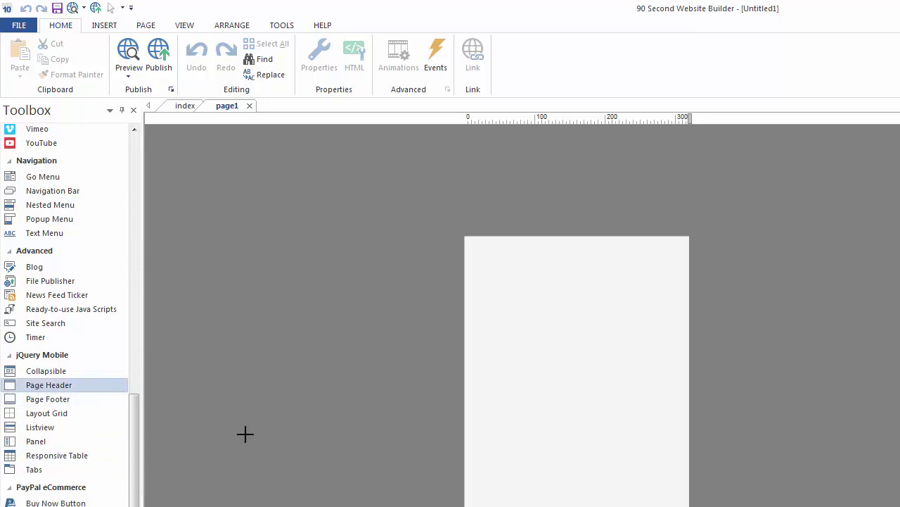
left_click(508, 302)
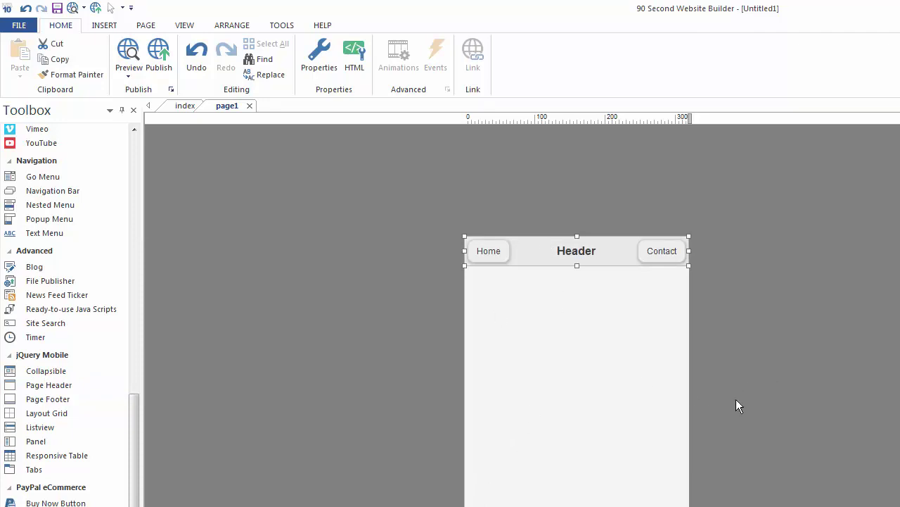
double_click(594, 254)
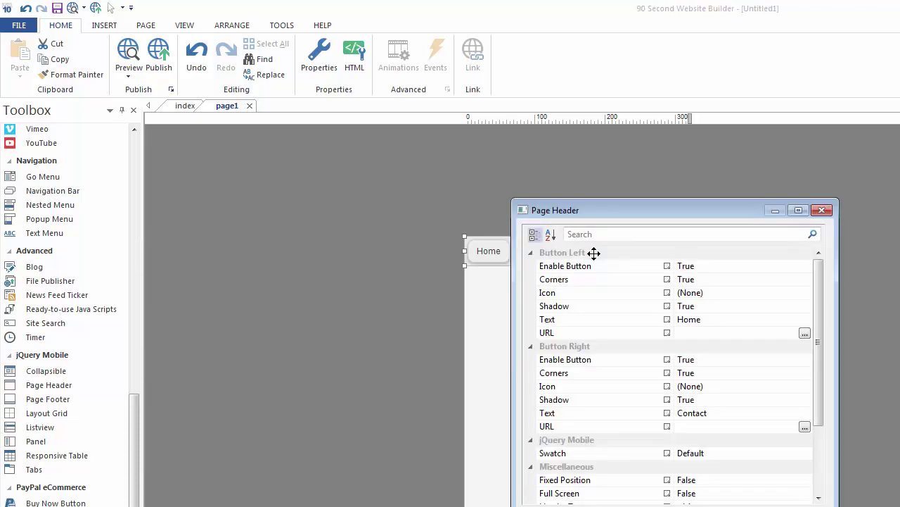
left_click_drag(623, 207, 692, 304)
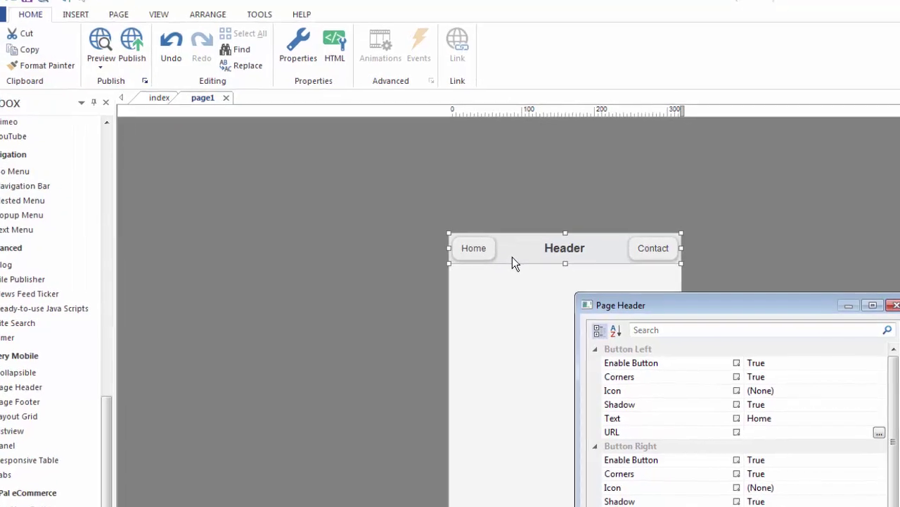
left_click_drag(701, 305, 712, 161)
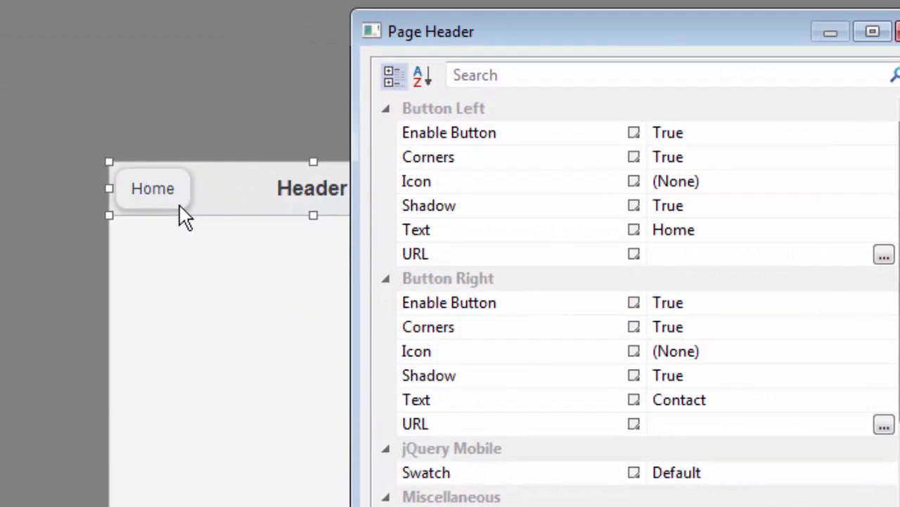
Step: Give the header's left button a phone icon and the label 'Call Us'
left_click(732, 190)
left_click(884, 183)
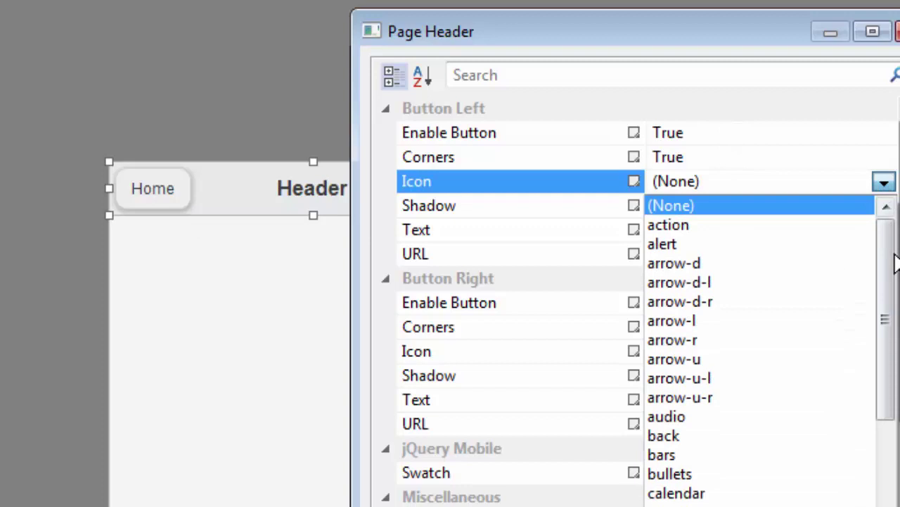
left_click_drag(888, 264, 878, 486)
left_click(697, 455)
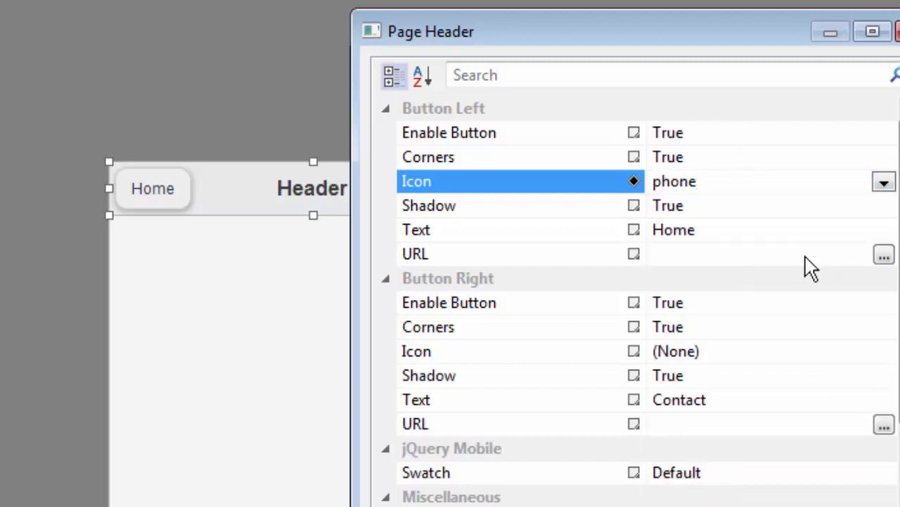
left_click(704, 231)
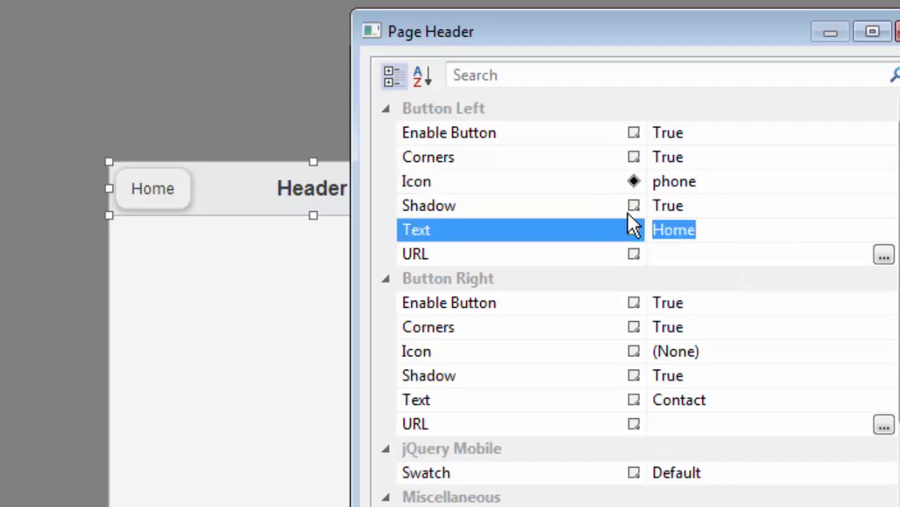
type("Call Us")
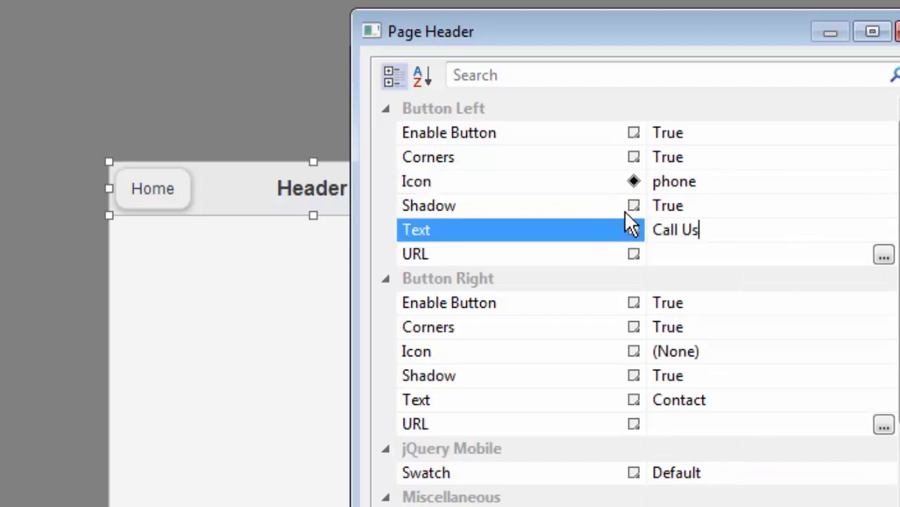
Step: Link the left button to the business phone number and close the properties dialog
left_click(884, 257)
left_click(661, 266)
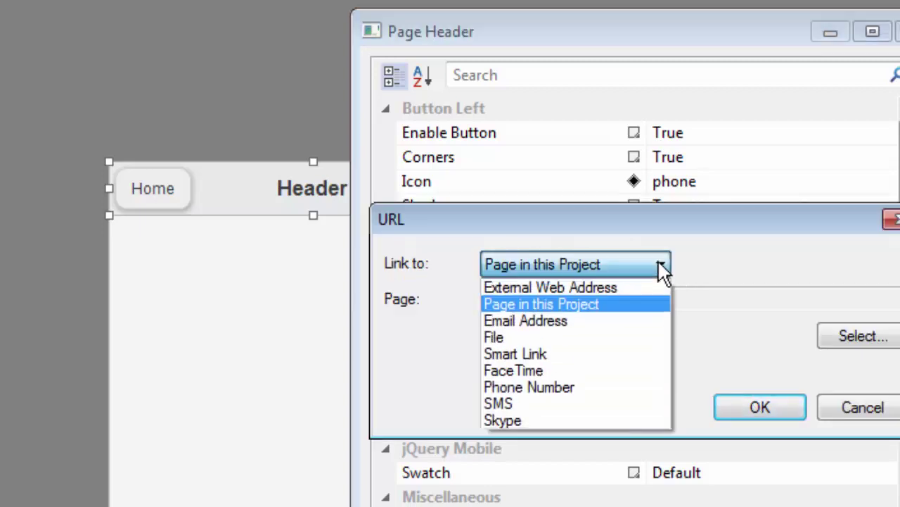
left_click(539, 387)
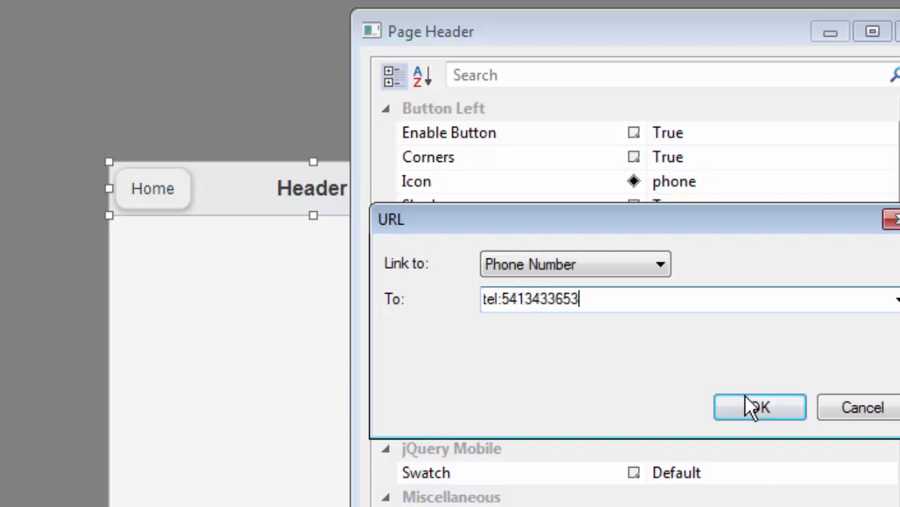
left_click(747, 399)
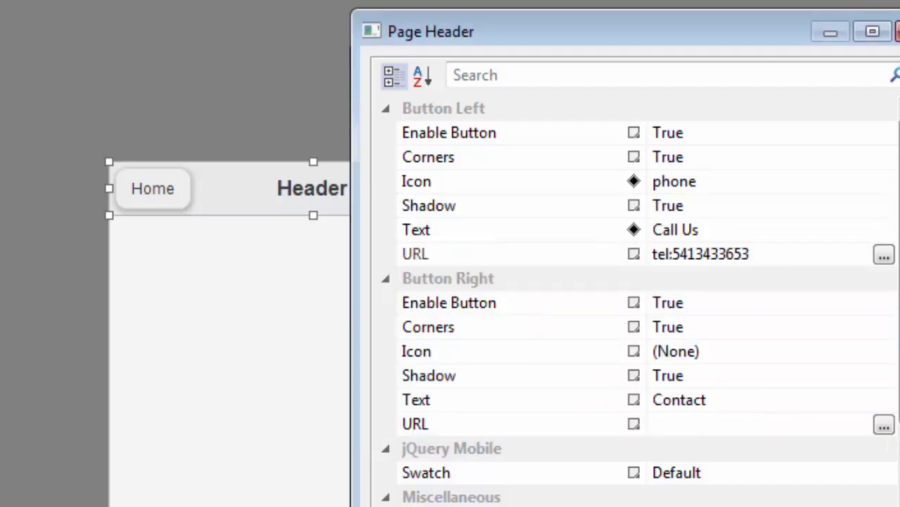
key("Return")
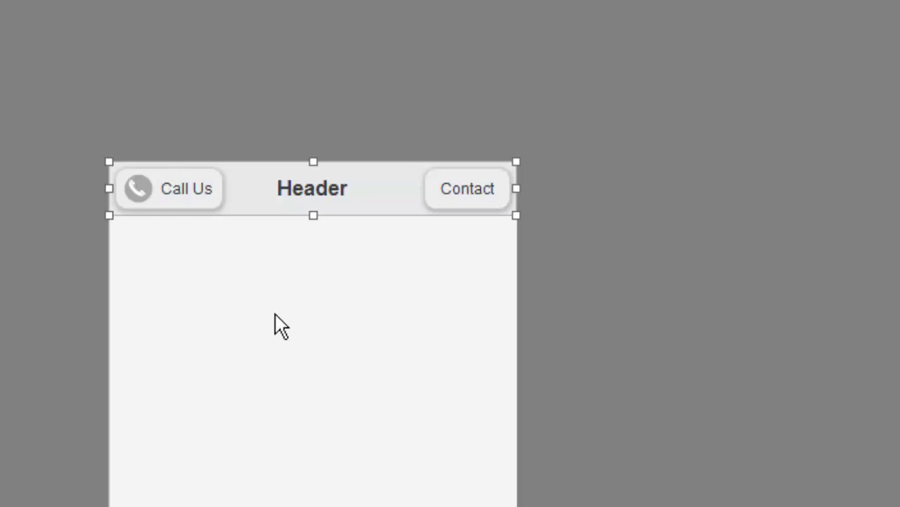
Step: Change the page header's Title to 'Taxi Service'
double_click(303, 193)
left_click_drag(619, 121, 796, 40)
scroll(733, 423, "down", 3)
left_click(731, 423)
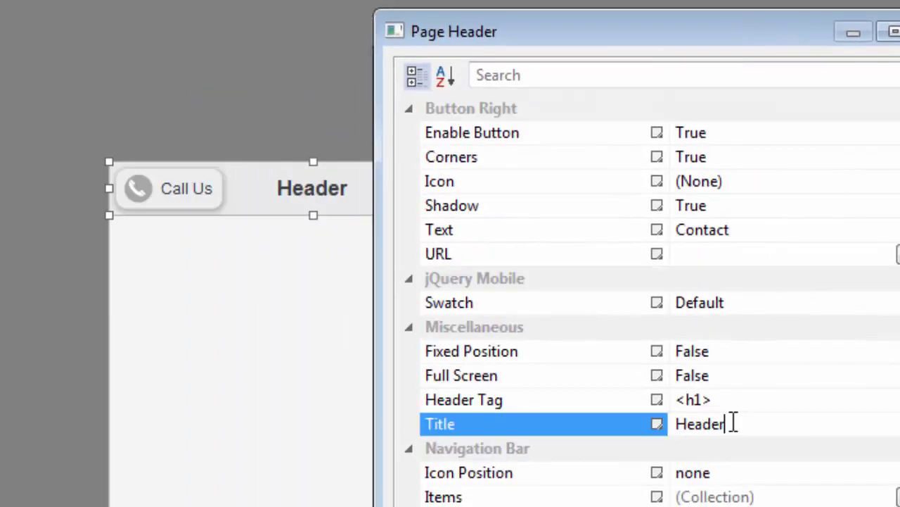
double_click(733, 423)
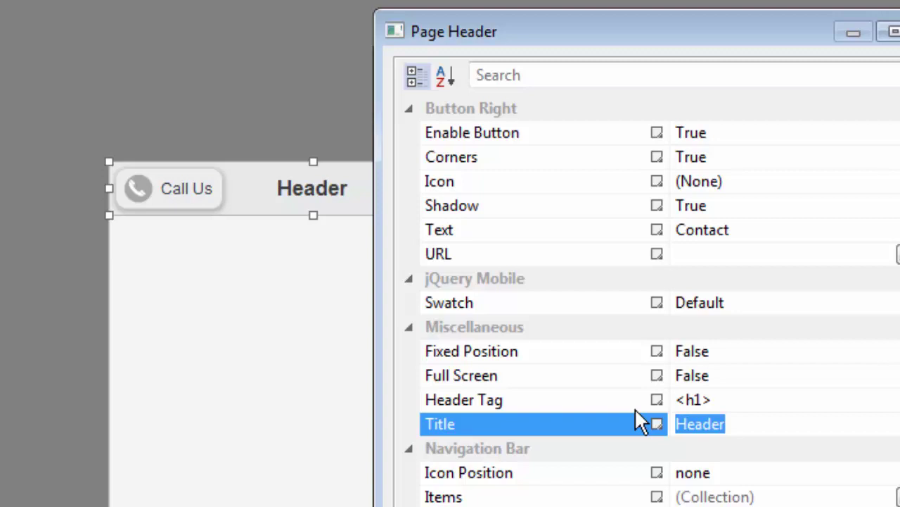
type("Taxi Service")
key("Return")
key("Return")
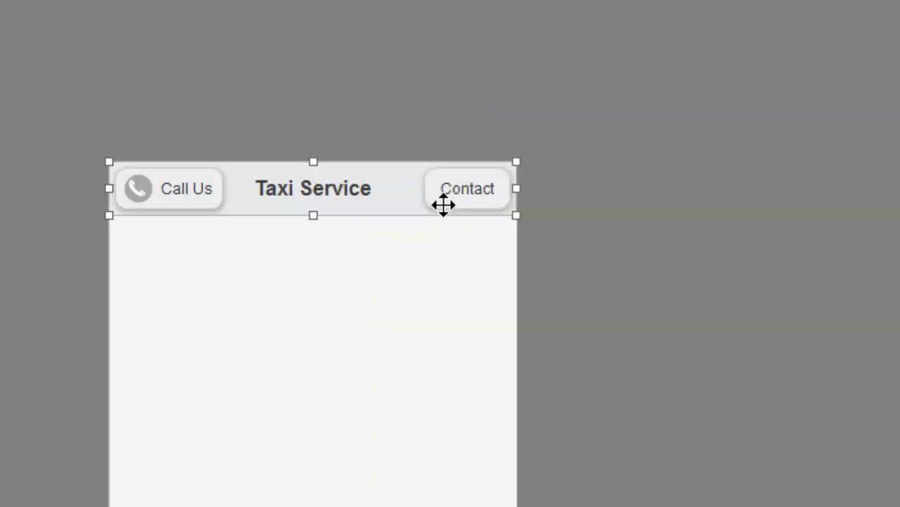
Step: Set the right button's Enable Button to False, removing Contact, and preview with F5
double_click(460, 188)
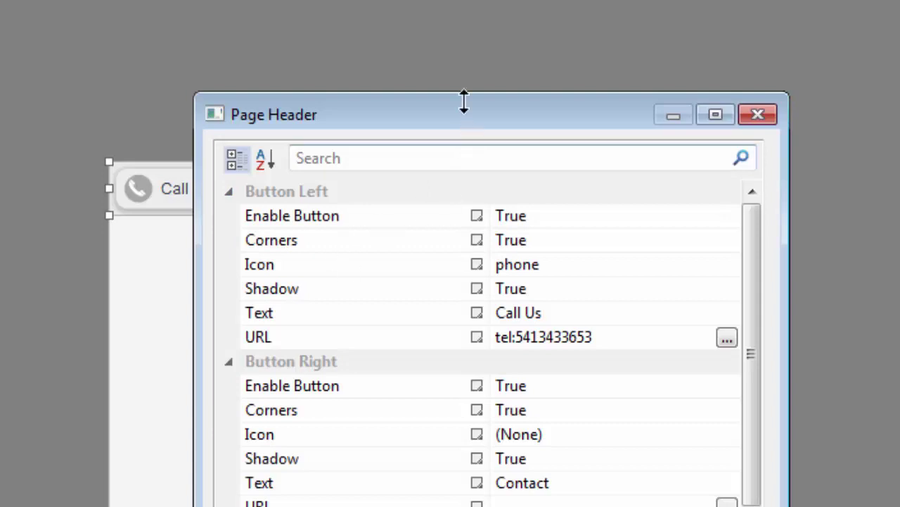
left_click_drag(497, 115, 604, 24)
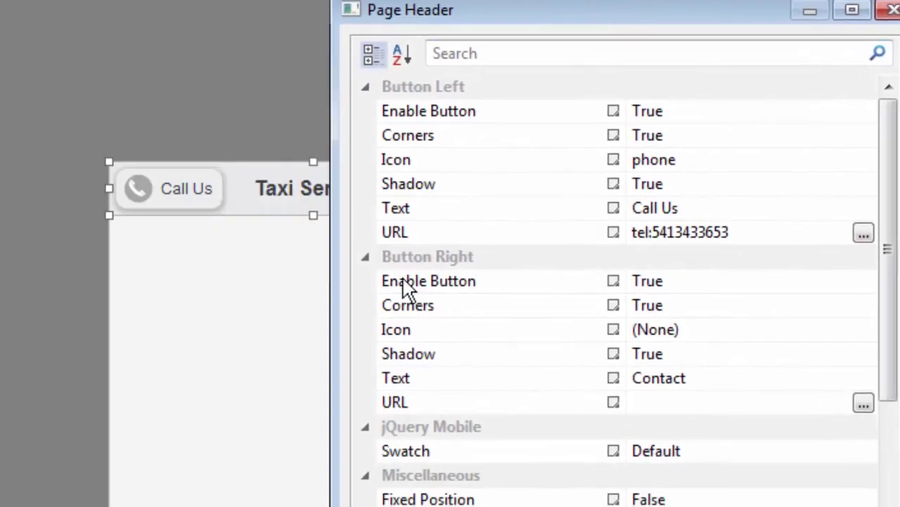
left_click(850, 285)
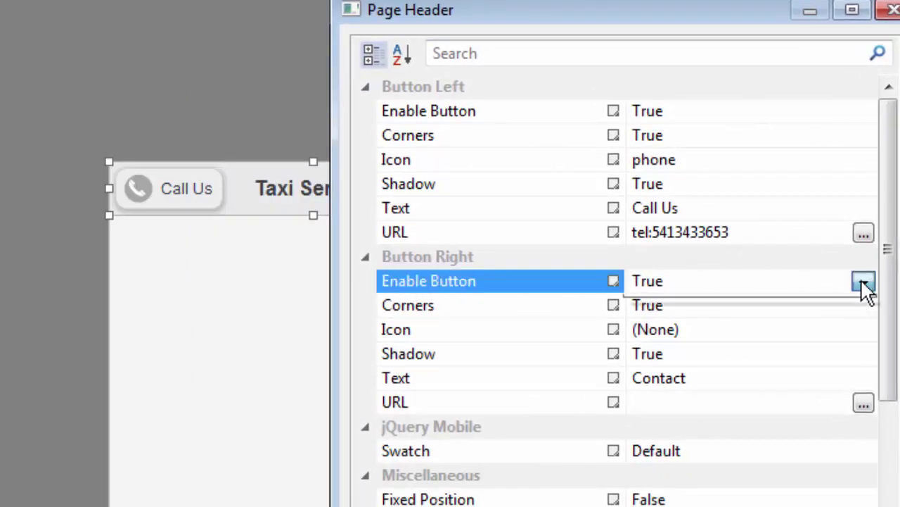
left_click(863, 282)
left_click(652, 331)
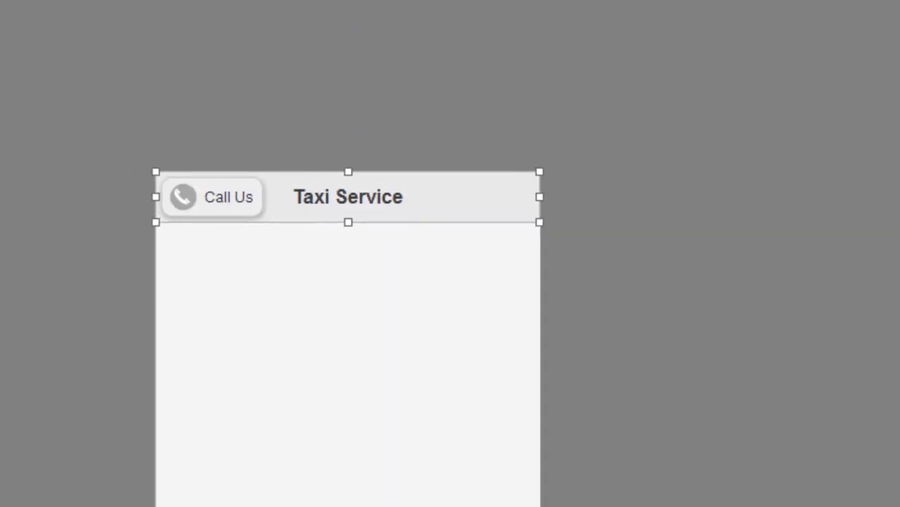
key("F5")
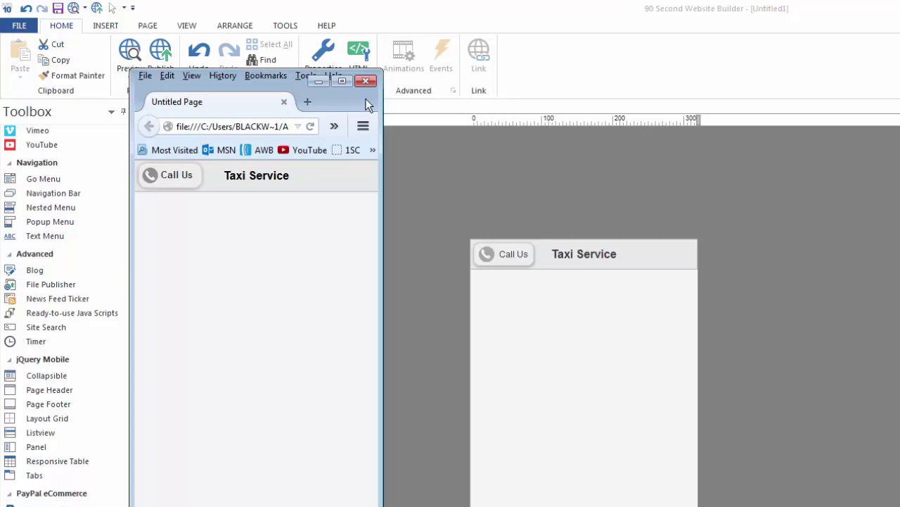
Step: Resize the Firefox preview to a wide layout, then back to phone width, and close it
left_click_drag(365, 98, 478, 83)
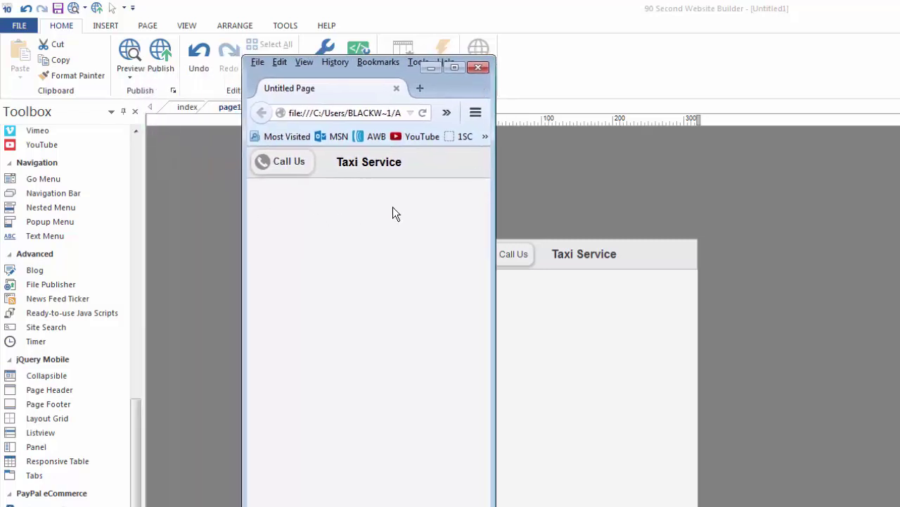
left_click_drag(494, 243, 887, 212)
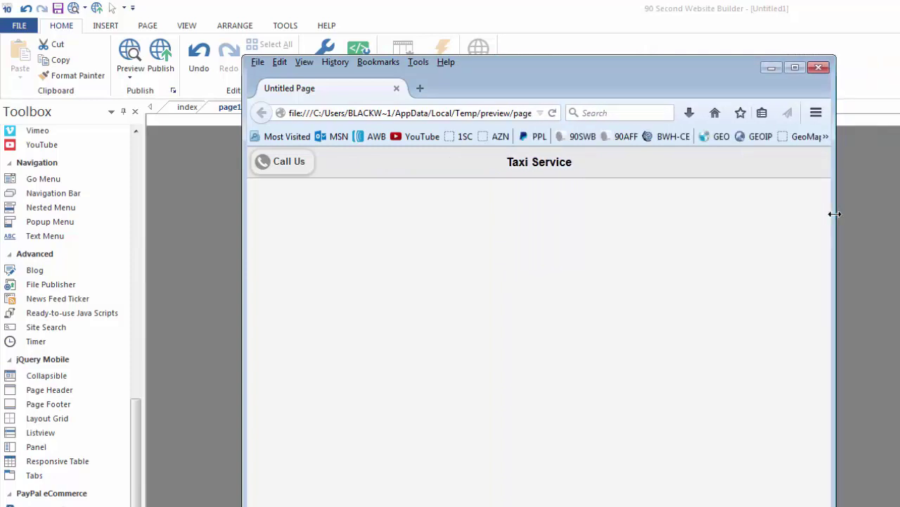
left_click_drag(835, 213, 471, 195)
left_click_drag(359, 94, 335, 56)
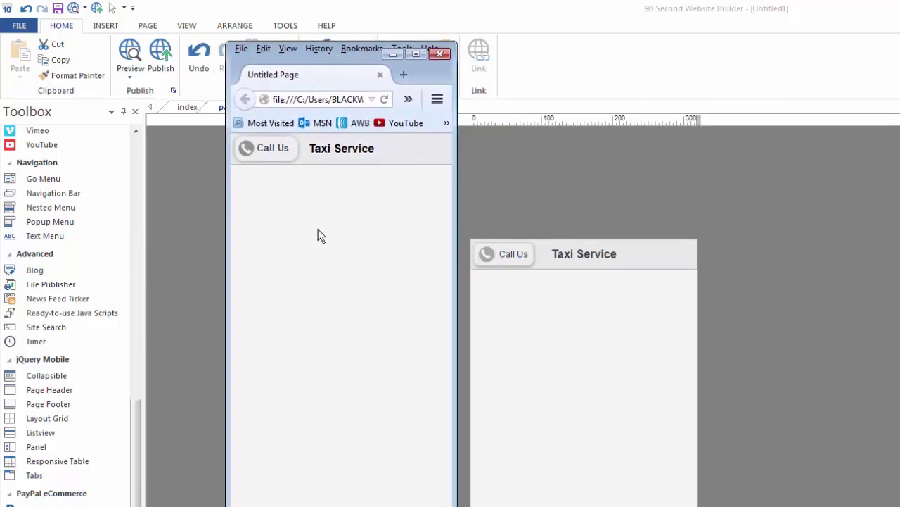
left_click(440, 55)
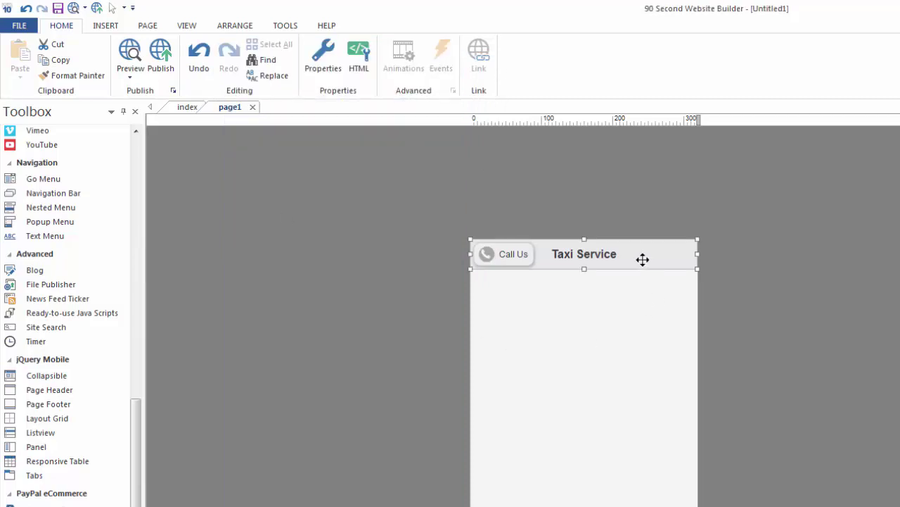
Step: Add an 'Our Services' navigation bar item to the header linking to the index page
double_click(643, 259)
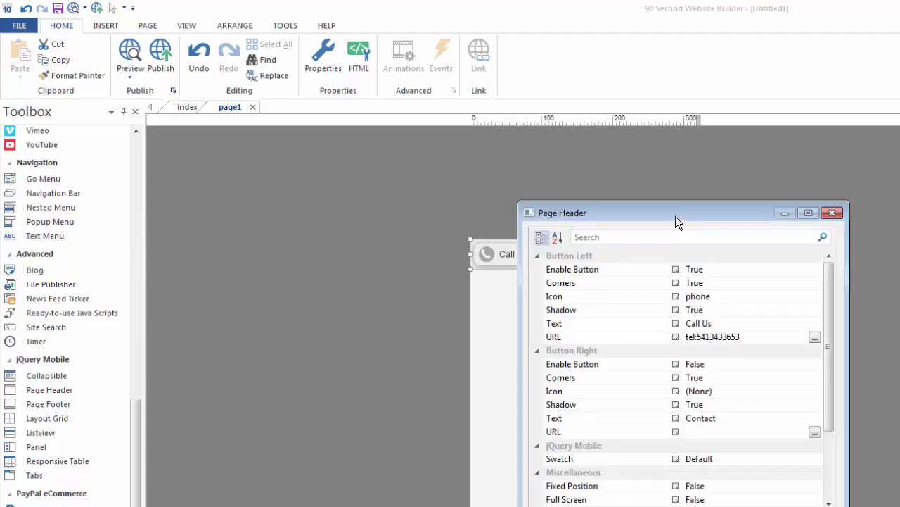
left_click_drag(675, 220, 729, 101)
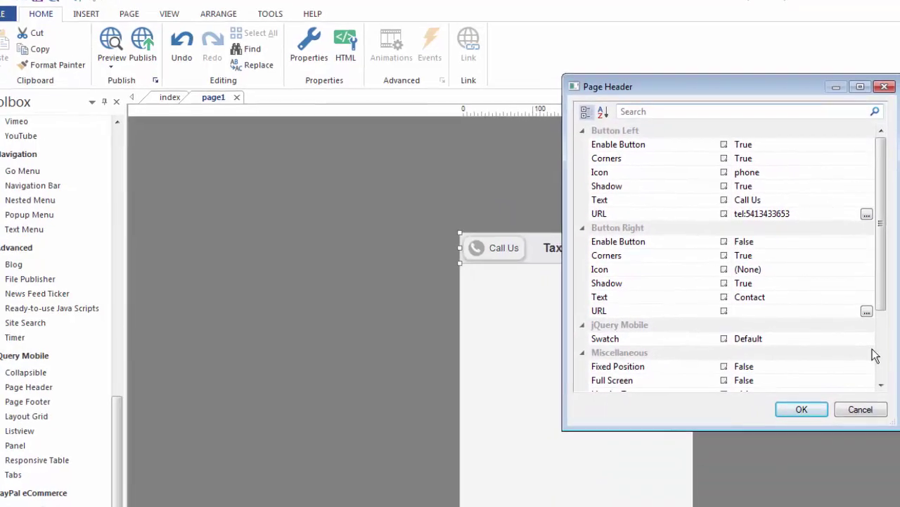
left_click_drag(884, 249, 883, 278)
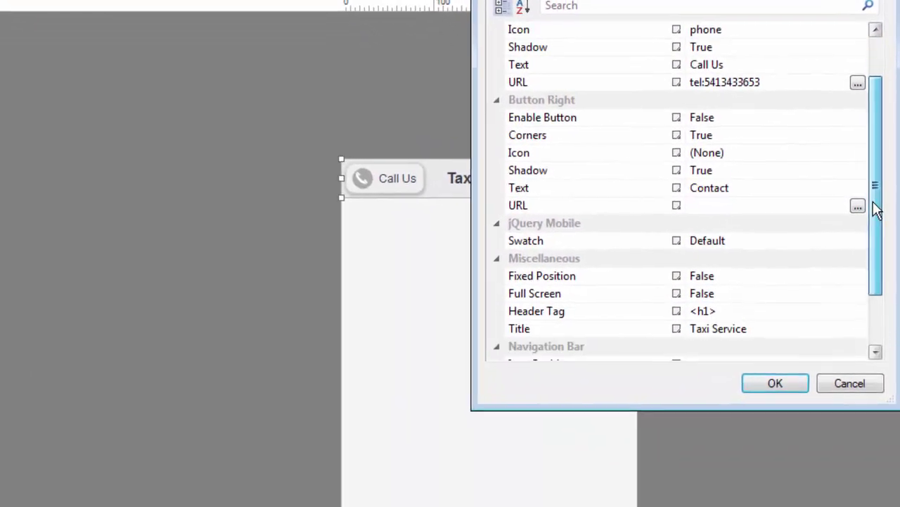
left_click_drag(876, 208, 880, 281)
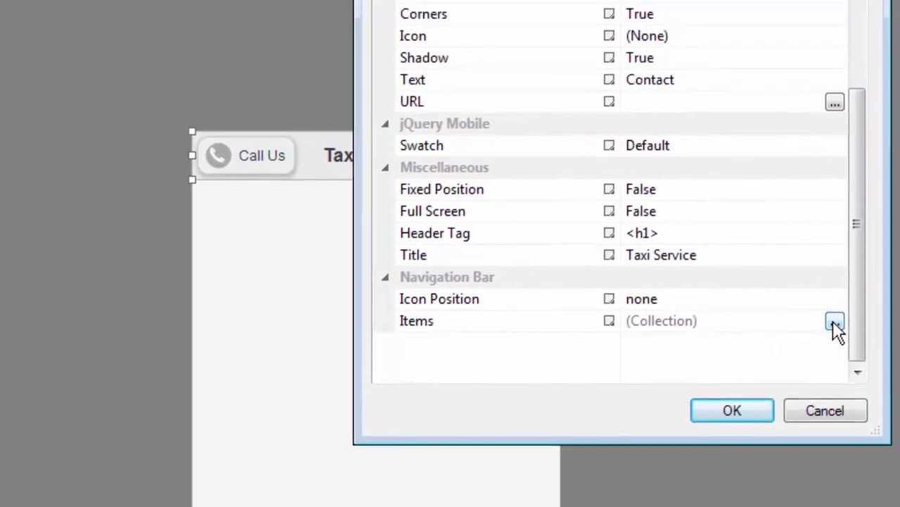
left_click(848, 264)
left_click(809, 76)
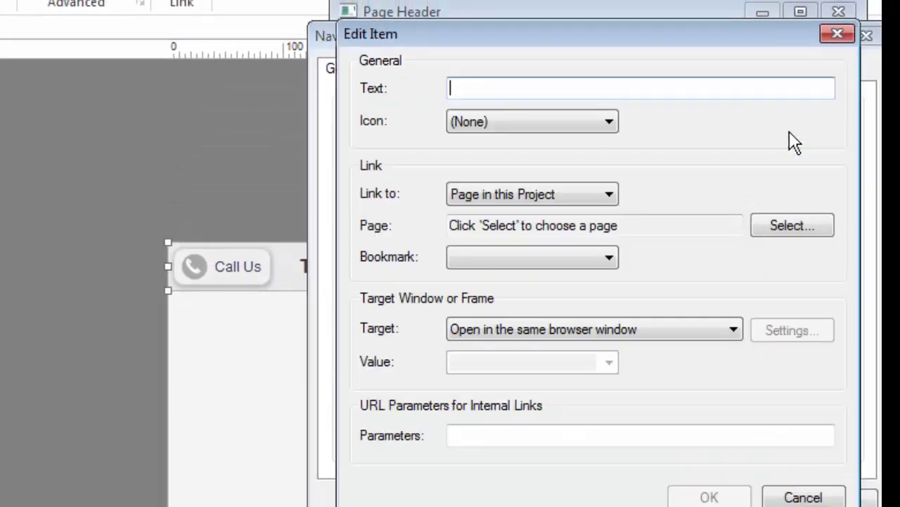
type("Our Serv")
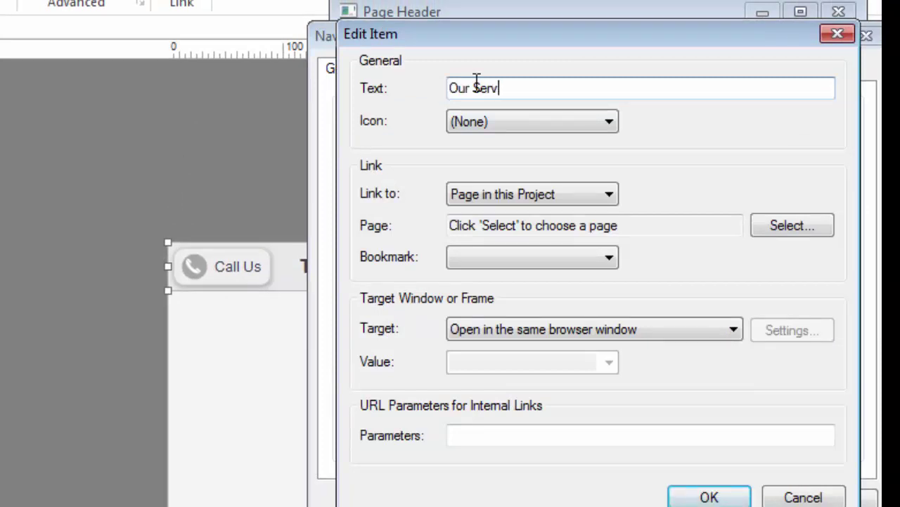
type("ices")
left_click(779, 225)
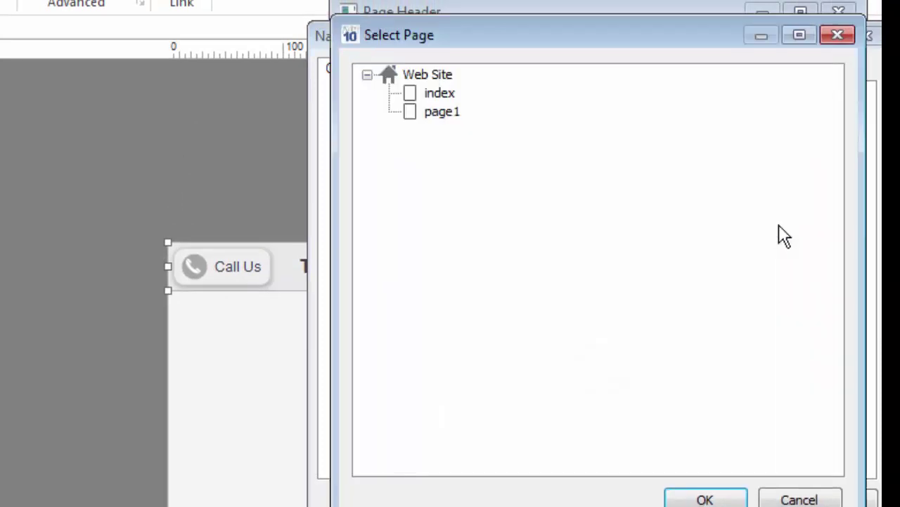
left_click(414, 96)
left_click(698, 496)
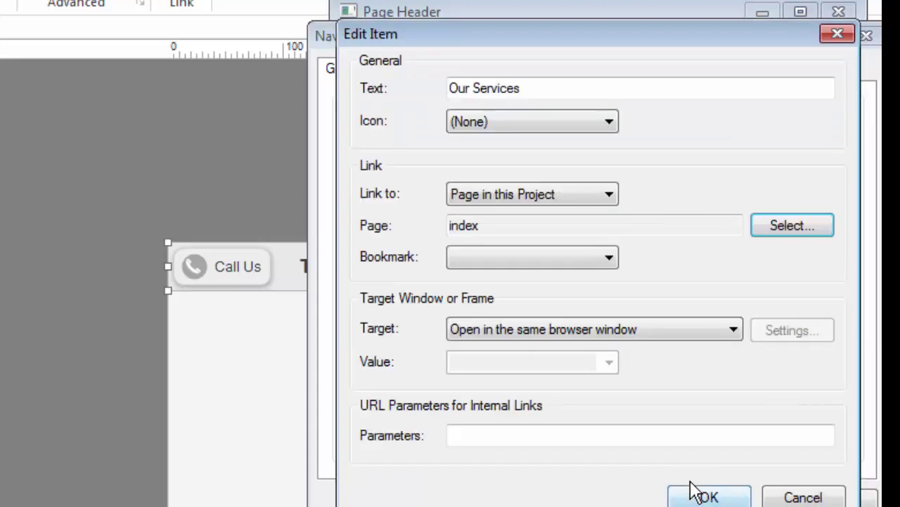
left_click(695, 494)
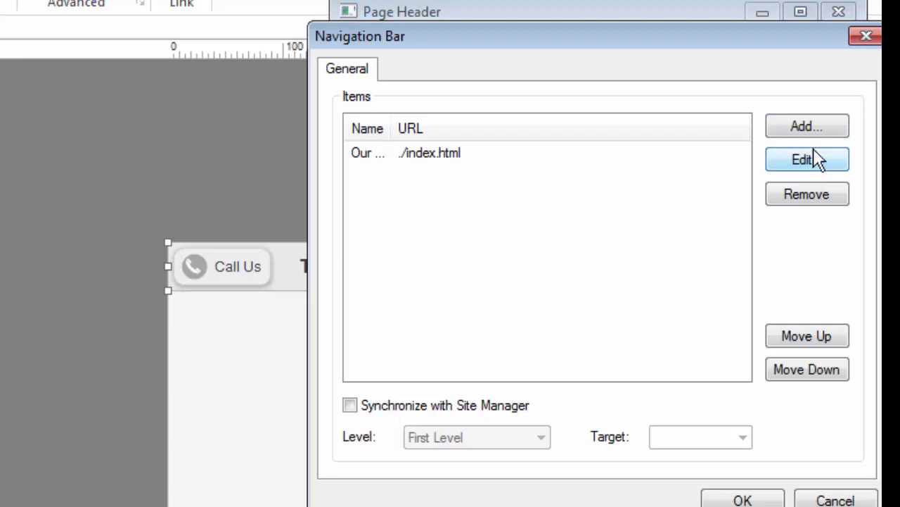
Step: Add an 'Our Prices' item linking to index with the shop icon, and apply both items
left_click(813, 128)
type("Our Pr")
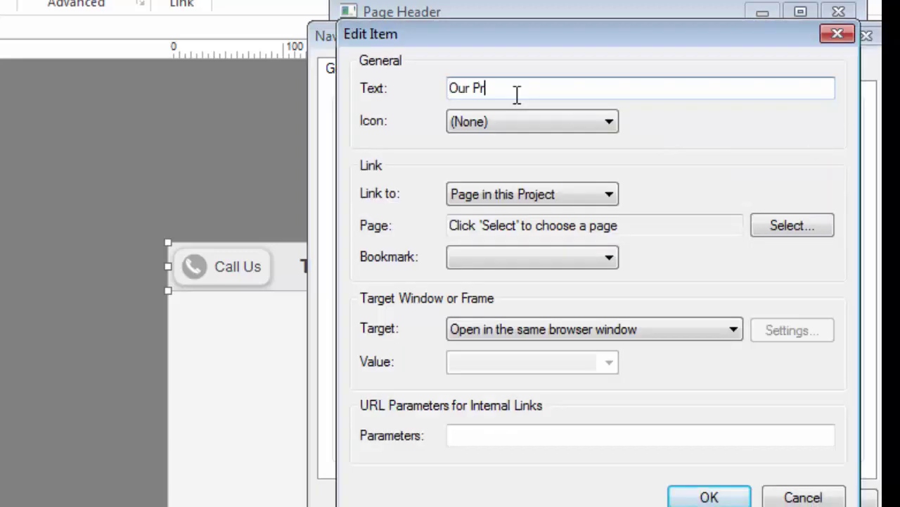
type("ices")
left_click(790, 234)
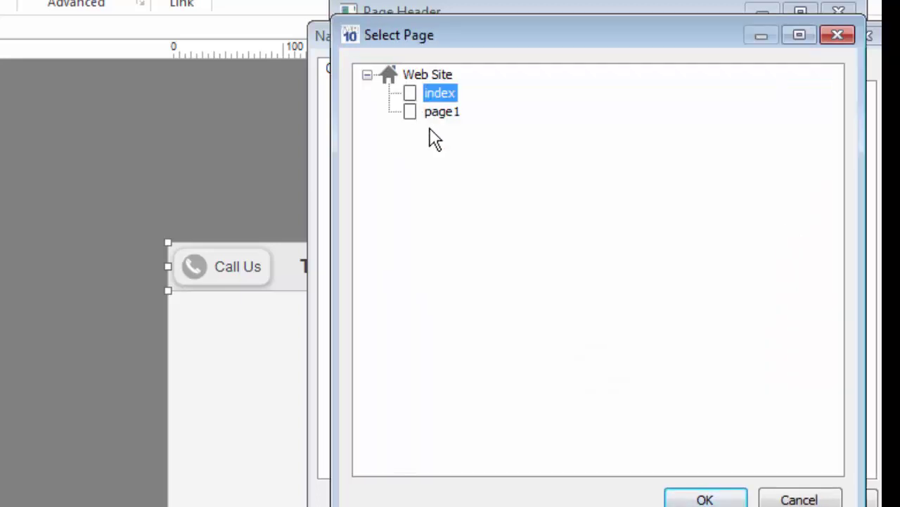
left_click(707, 499)
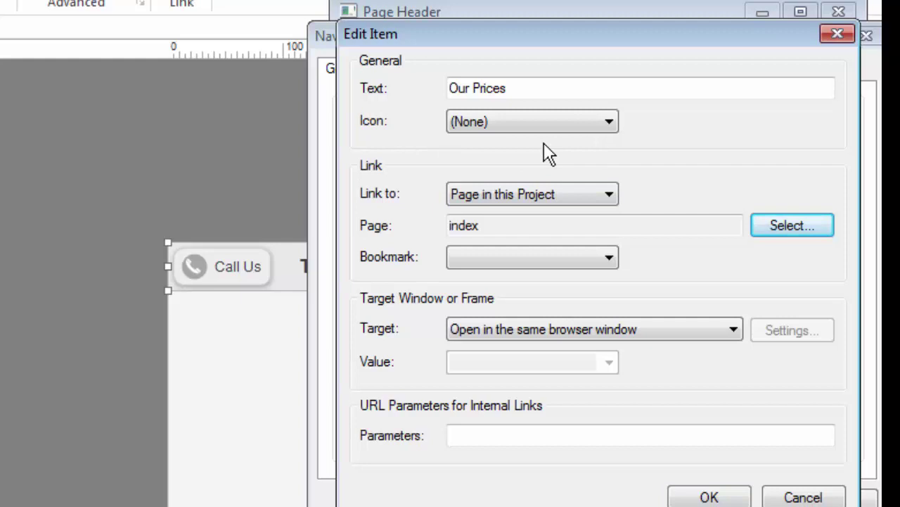
left_click(587, 127)
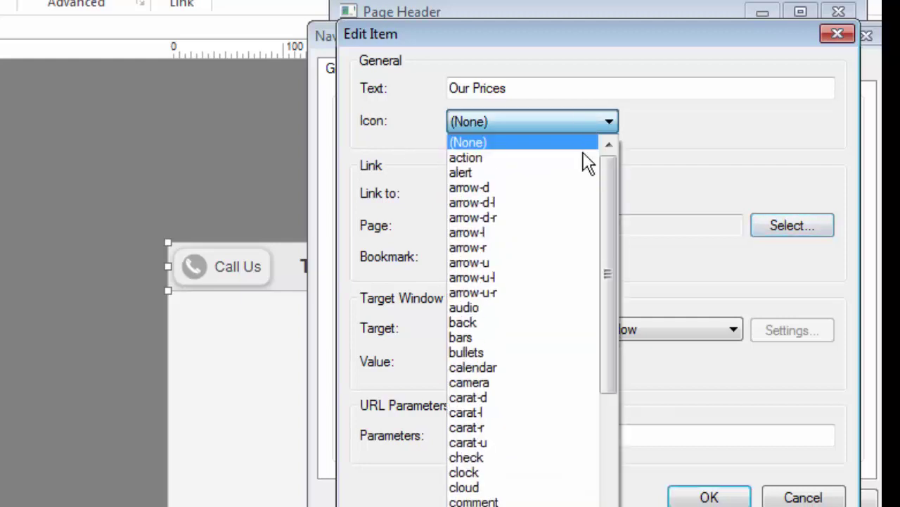
left_click_drag(608, 213, 607, 442)
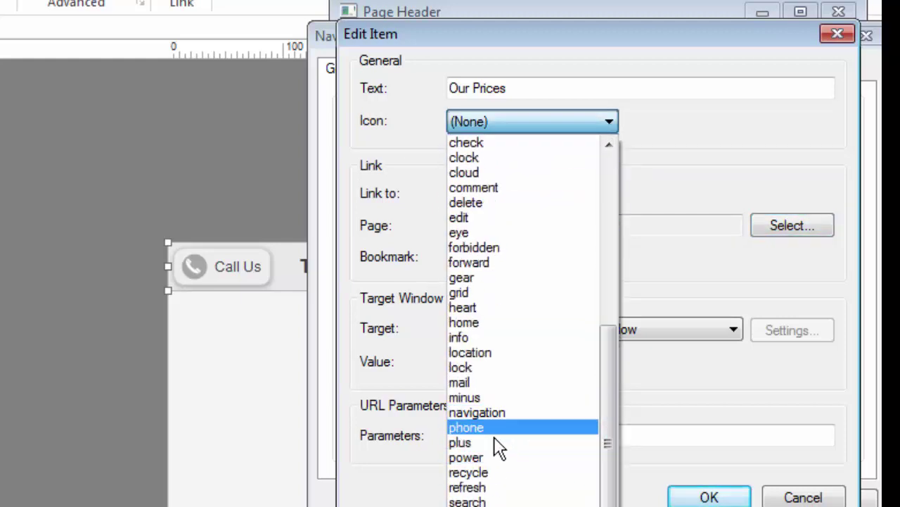
left_click(468, 506)
left_click(705, 497)
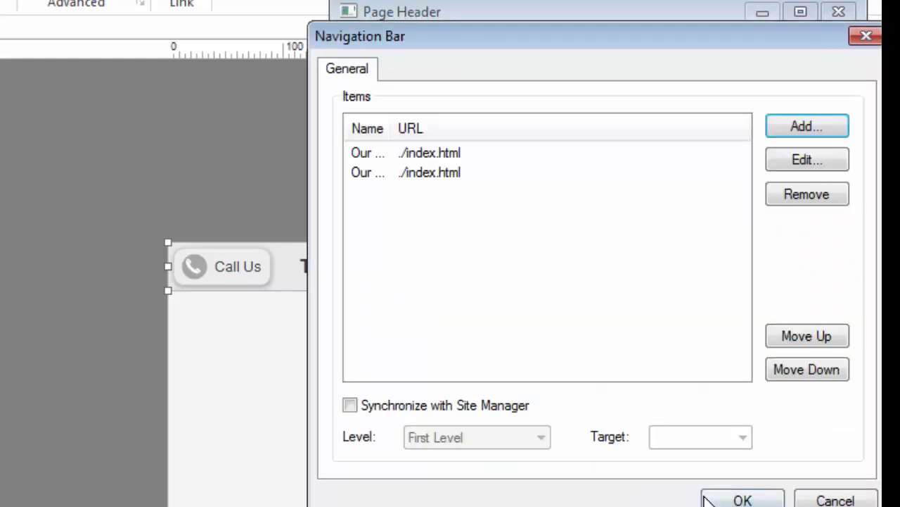
left_click(742, 500)
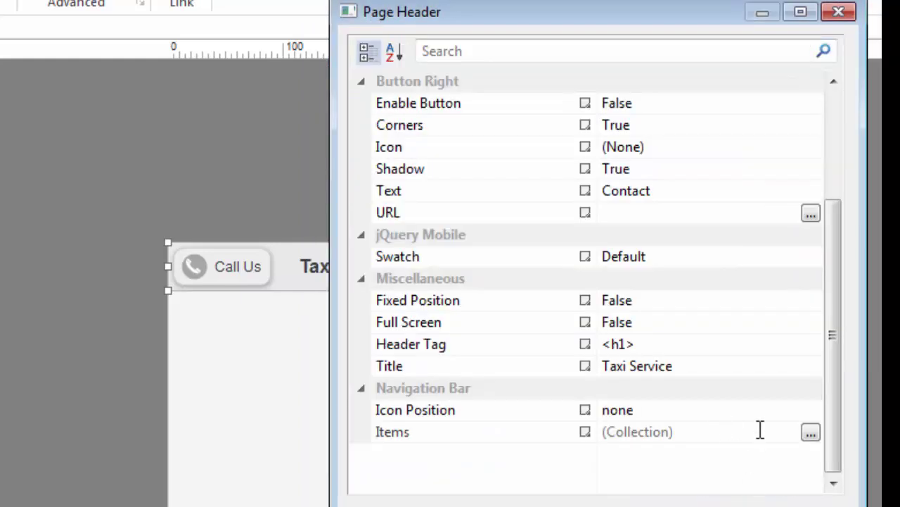
Step: Set the navigation bar Icon Position to 'left' and close the Page Header properties
left_click(810, 411)
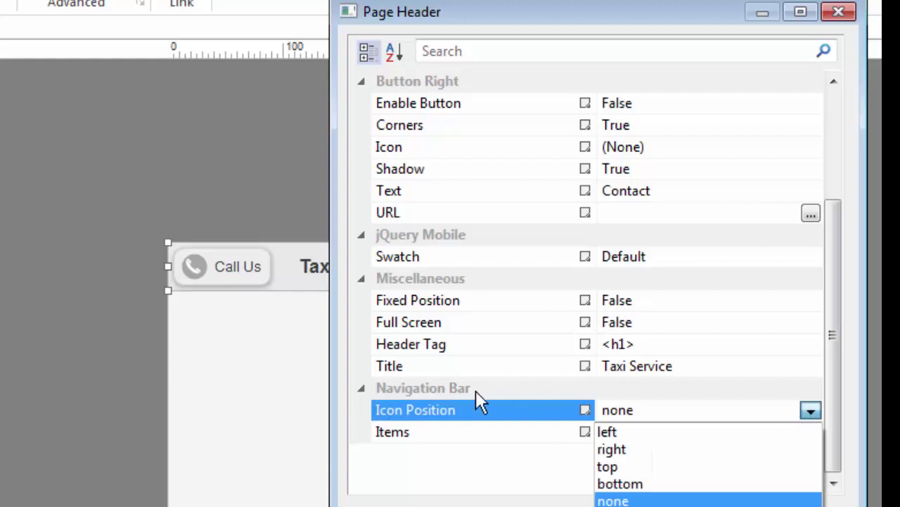
left_click(616, 433)
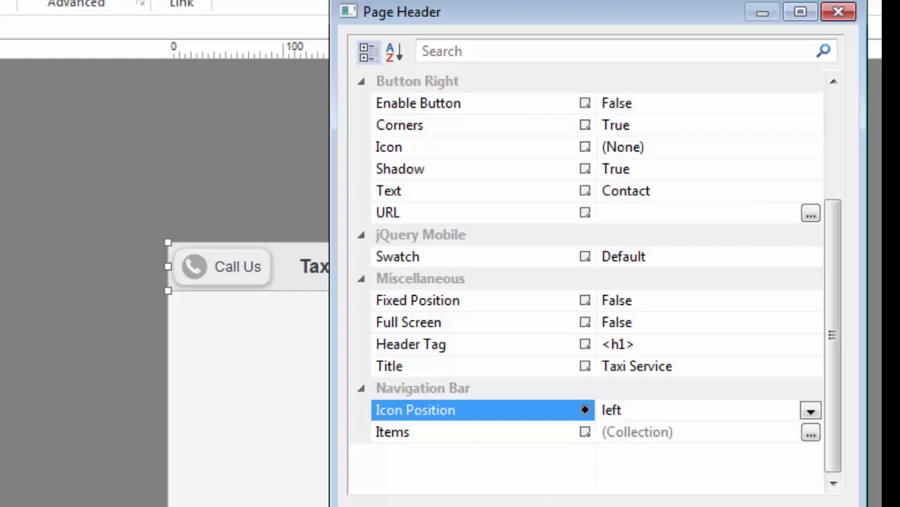
key("Escape")
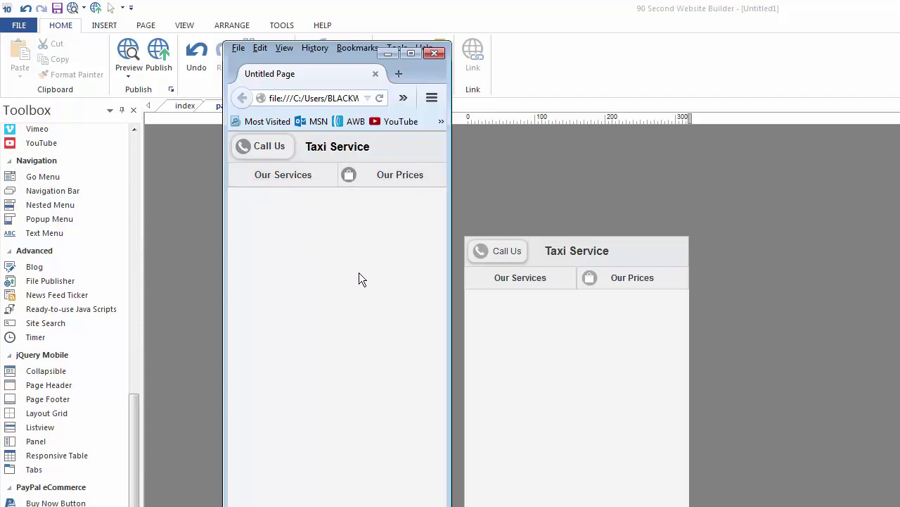
Step: Close the Firefox preview window
left_click(434, 53)
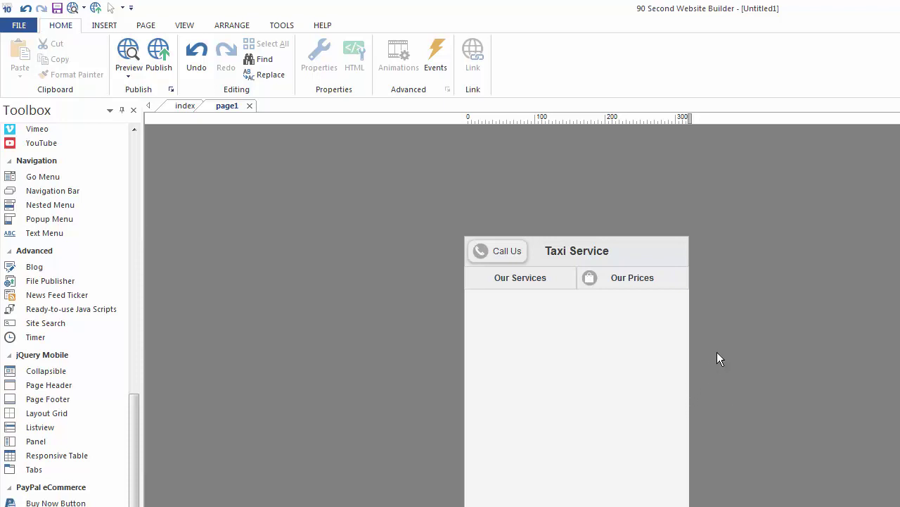
Step: Open page1's Page Properties and keep the jQuery Mobile theme set to 'default'
right_click(537, 314)
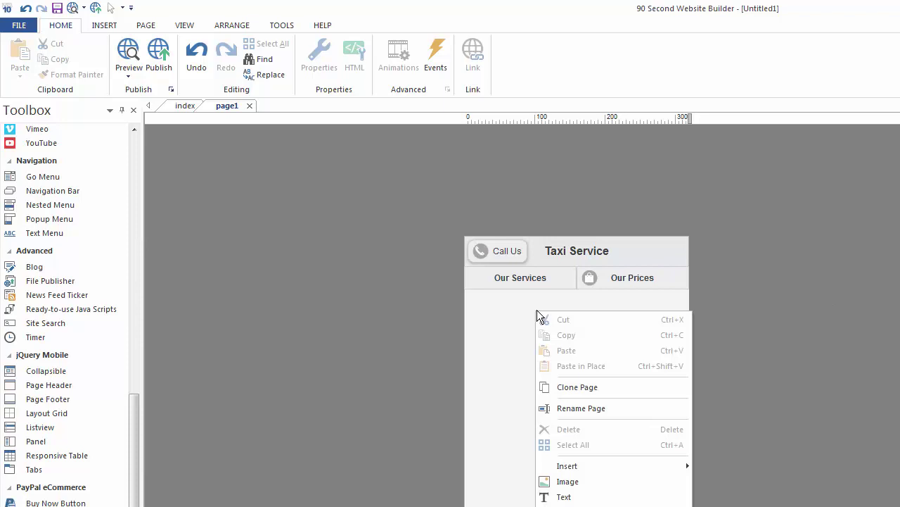
right_click(610, 298)
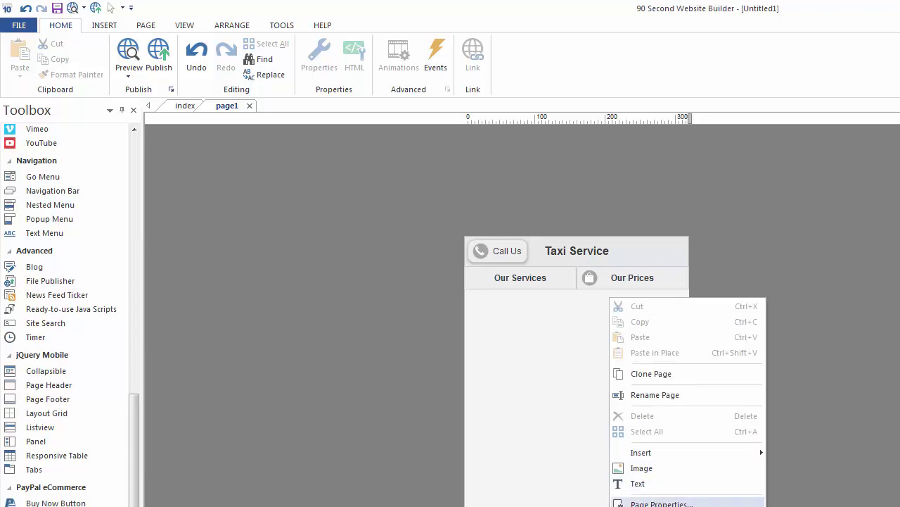
left_click(661, 503)
left_click_drag(609, 186, 661, 138)
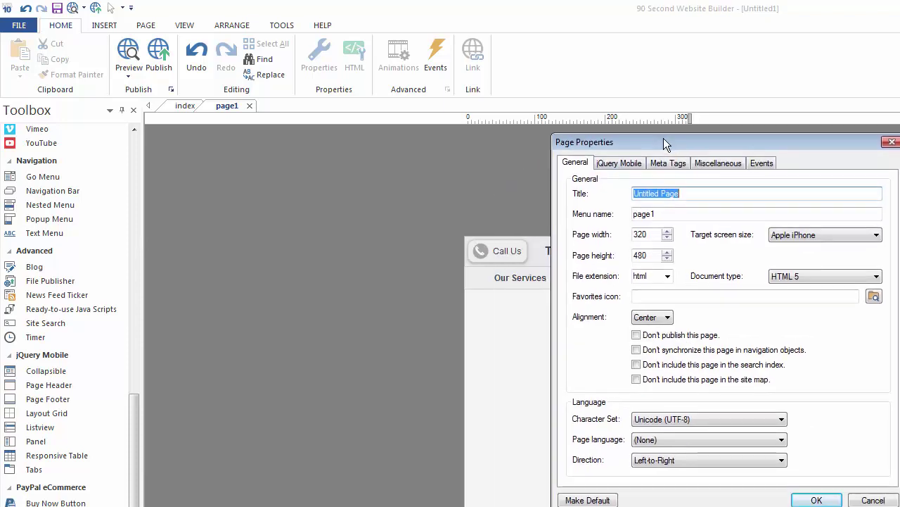
left_click(617, 161)
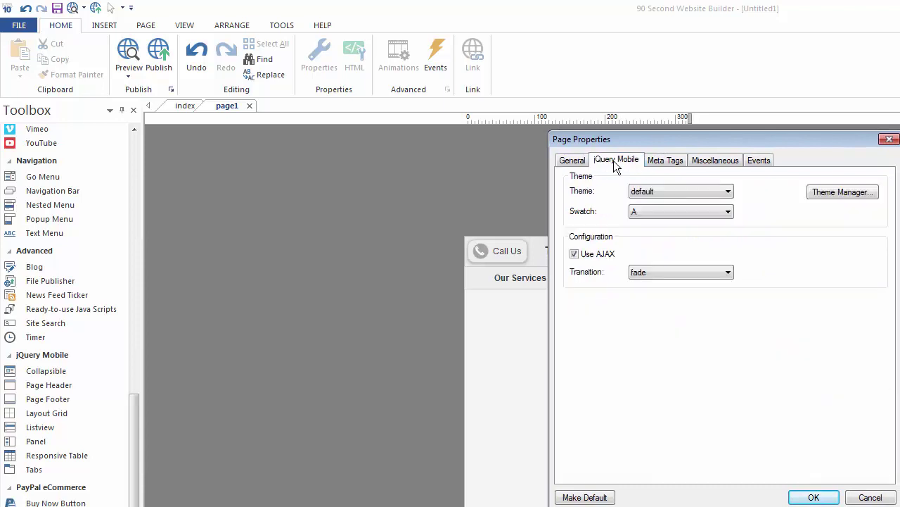
left_click(711, 190)
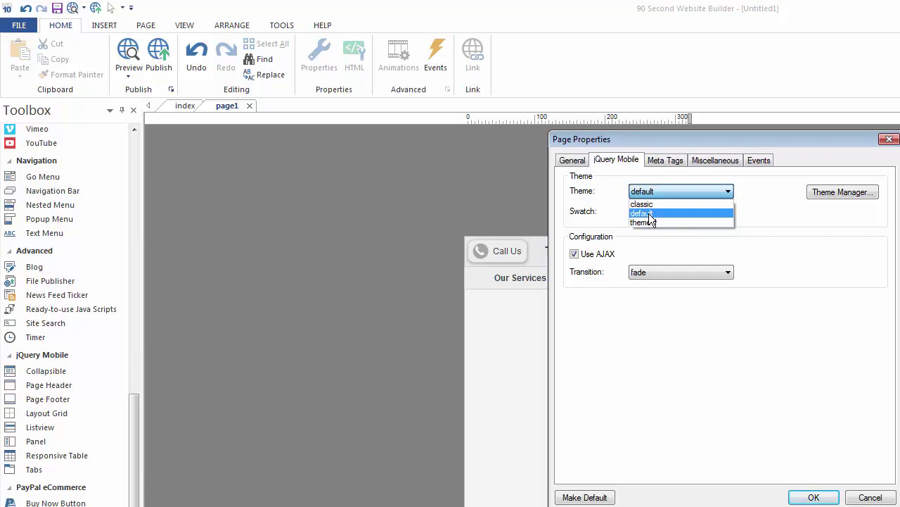
left_click(649, 214)
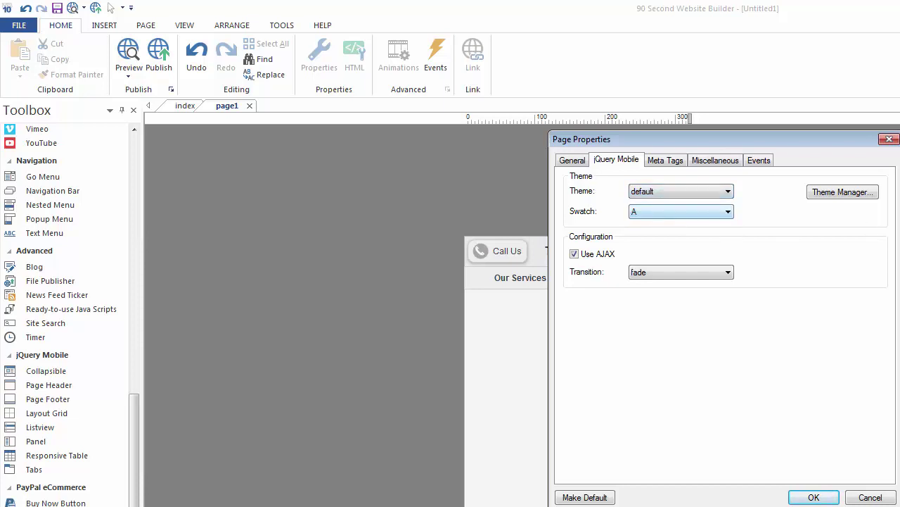
Step: Open the default jQuery Mobile theme in the theme editor and reposition its window
left_click(835, 191)
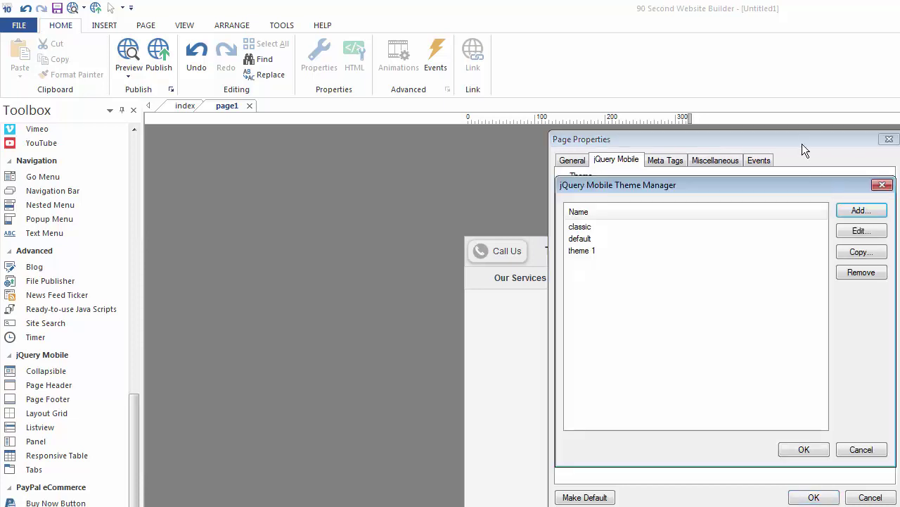
left_click(587, 239)
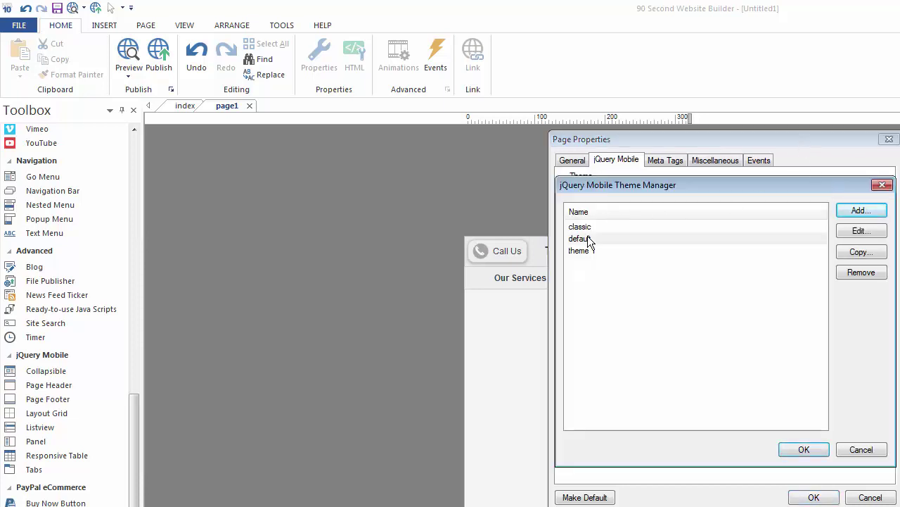
left_click(860, 231)
left_click_drag(739, 122, 637, 95)
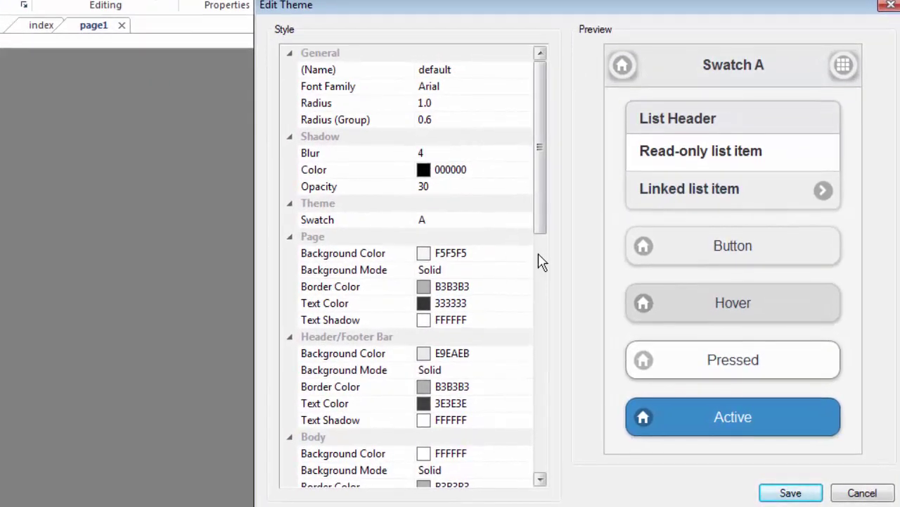
left_click_drag(542, 105, 565, 92)
Step: Preview swatches B through E, settle on swatch F, and scroll through its settings
left_click(430, 220)
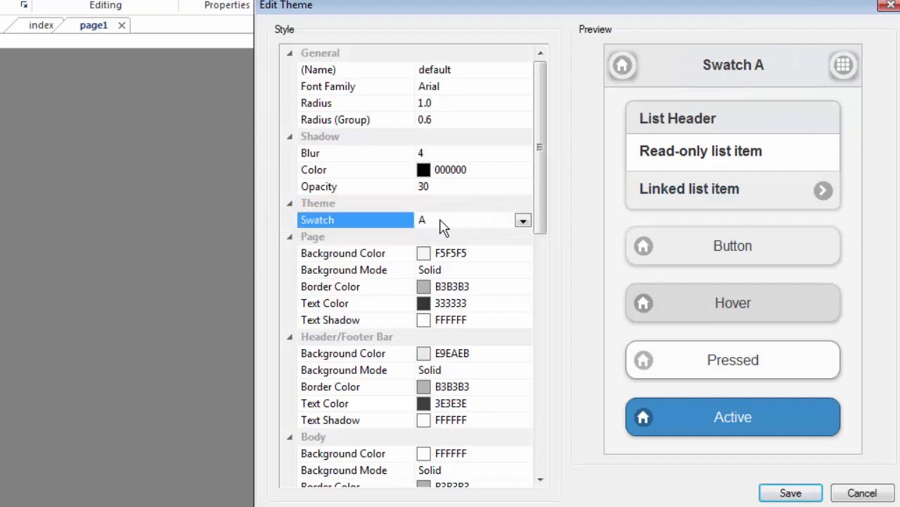
left_click(522, 221)
left_click(444, 258)
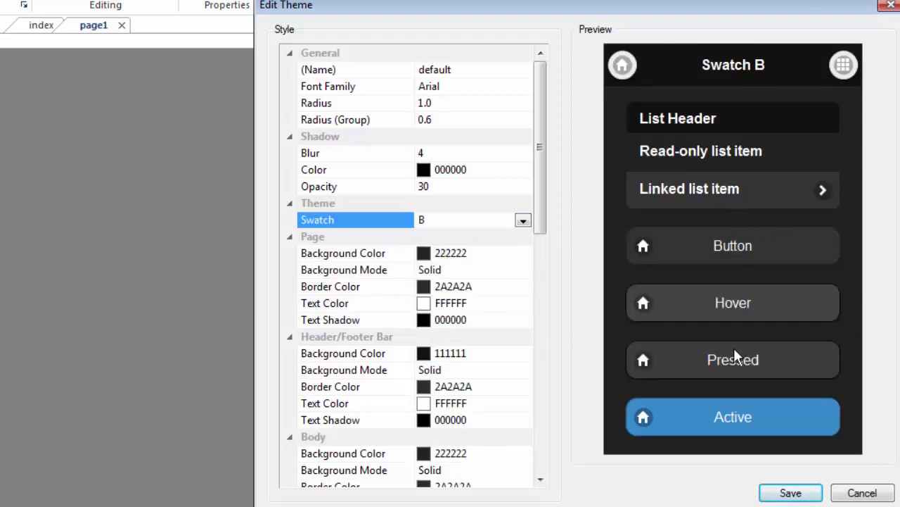
left_click(523, 221)
left_click(450, 258)
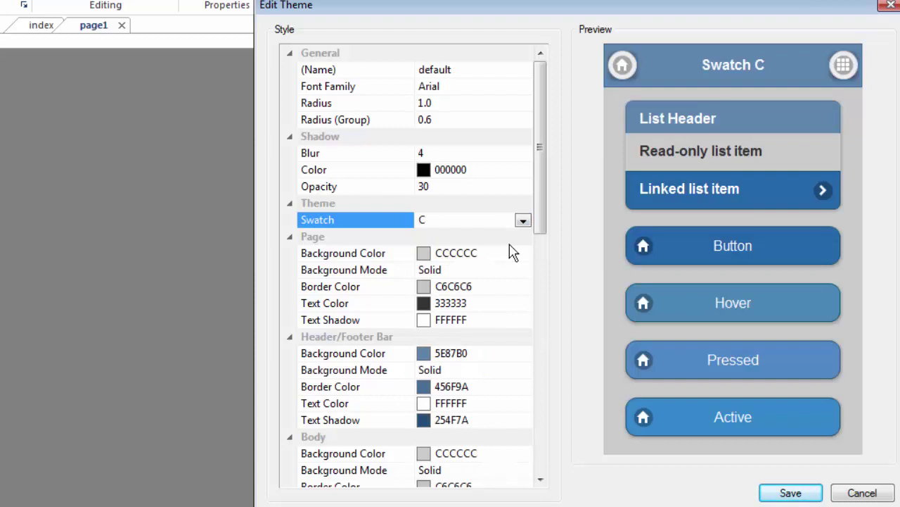
left_click(523, 220)
left_click(451, 250)
left_click(523, 221)
left_click(473, 262)
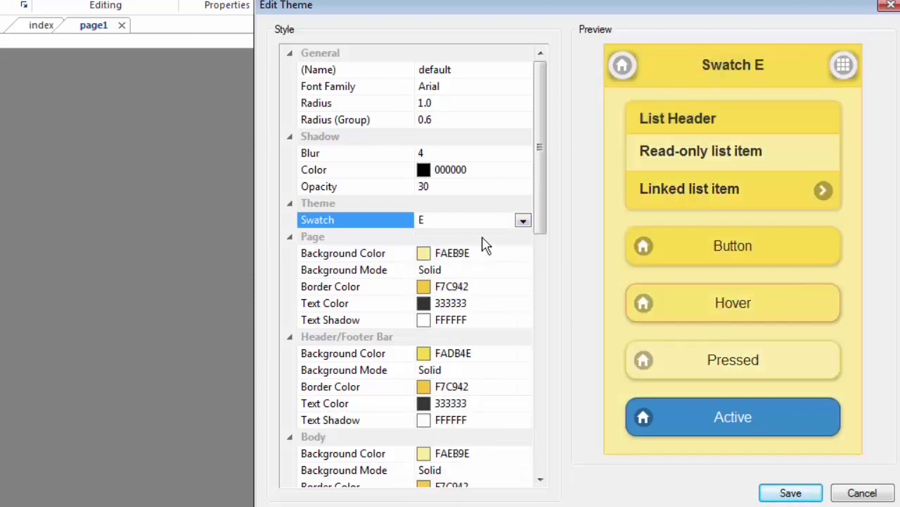
left_click(523, 221)
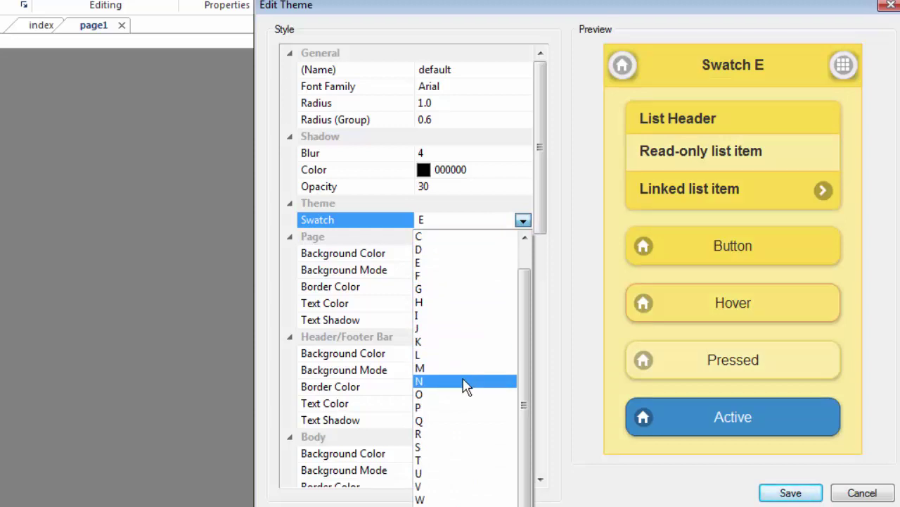
left_click(444, 279)
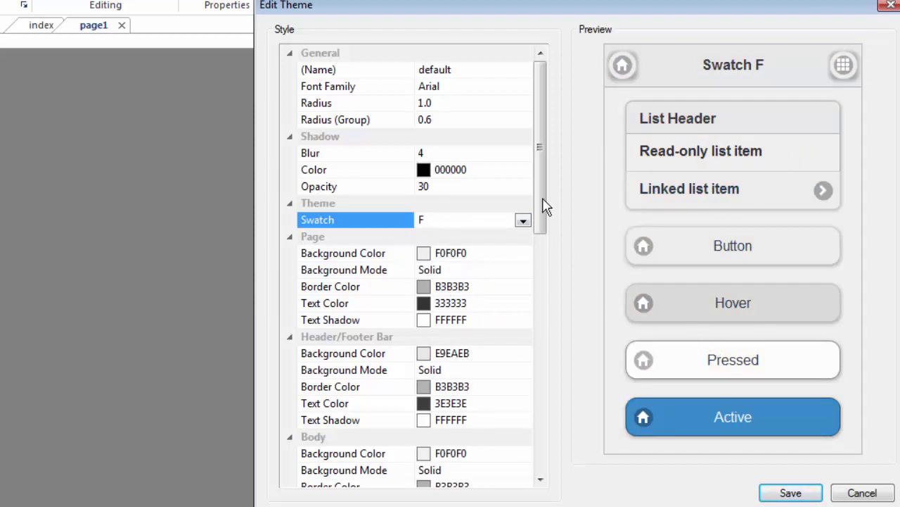
left_click_drag(542, 203, 543, 468)
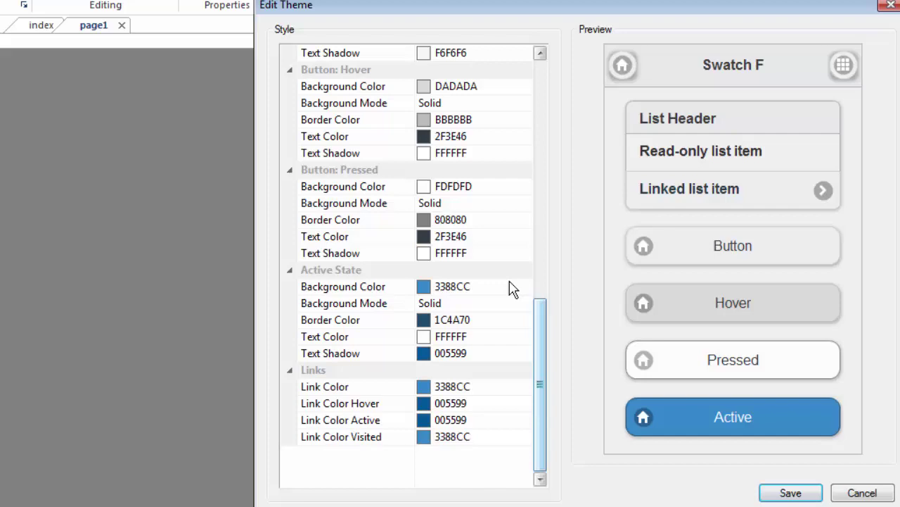
left_click_drag(541, 387, 540, 130)
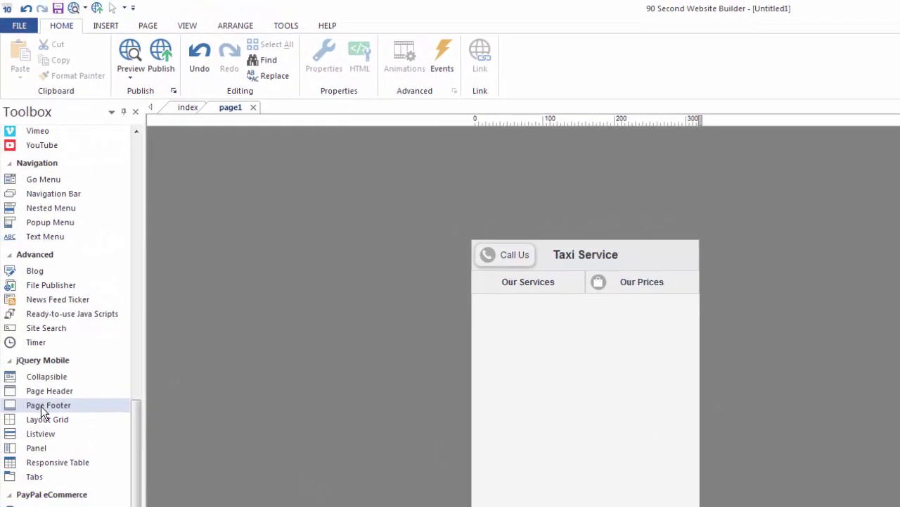
Step: Insert a page footer at the bottom and retitle it 'Call Us 24 / 7'
left_click(41, 406)
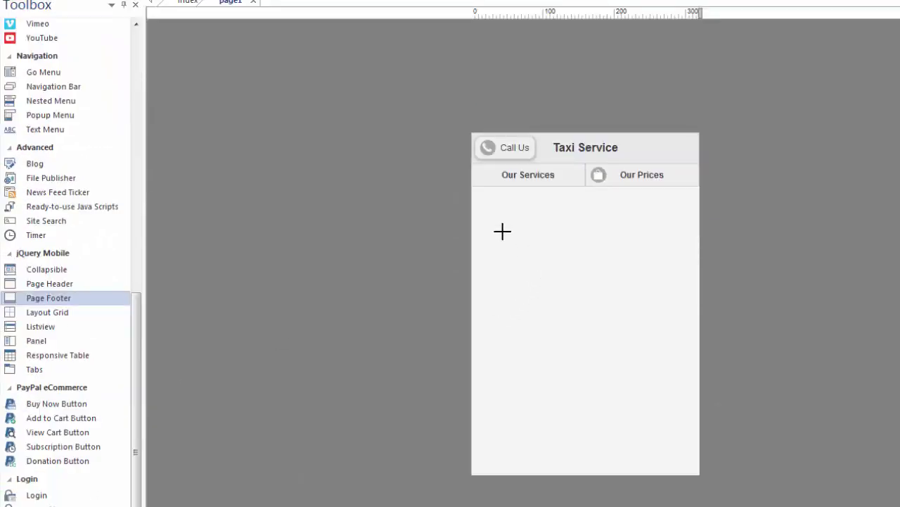
left_click(532, 245)
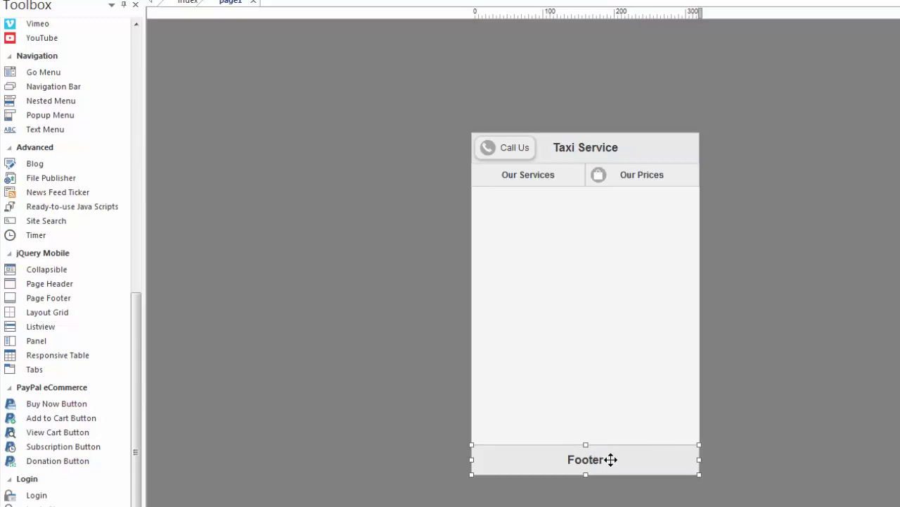
double_click(606, 460)
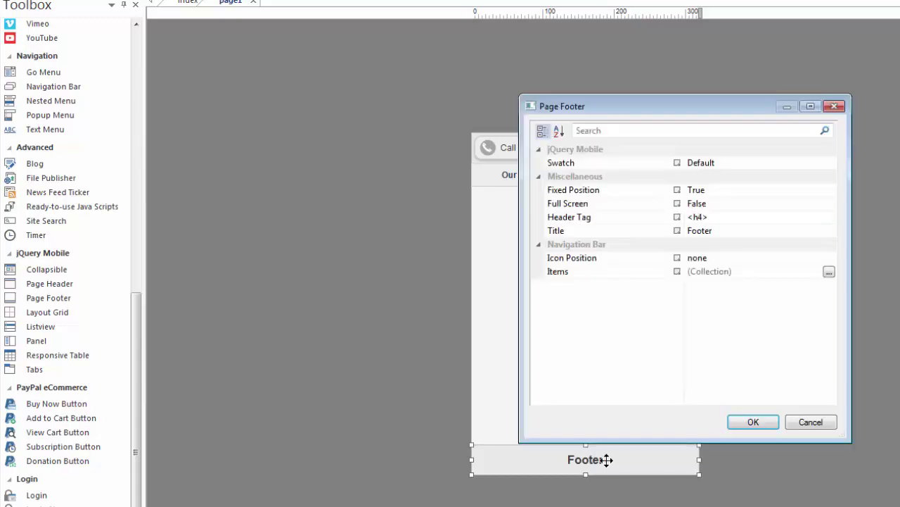
left_click(721, 230)
left_click_drag(721, 230, 670, 232)
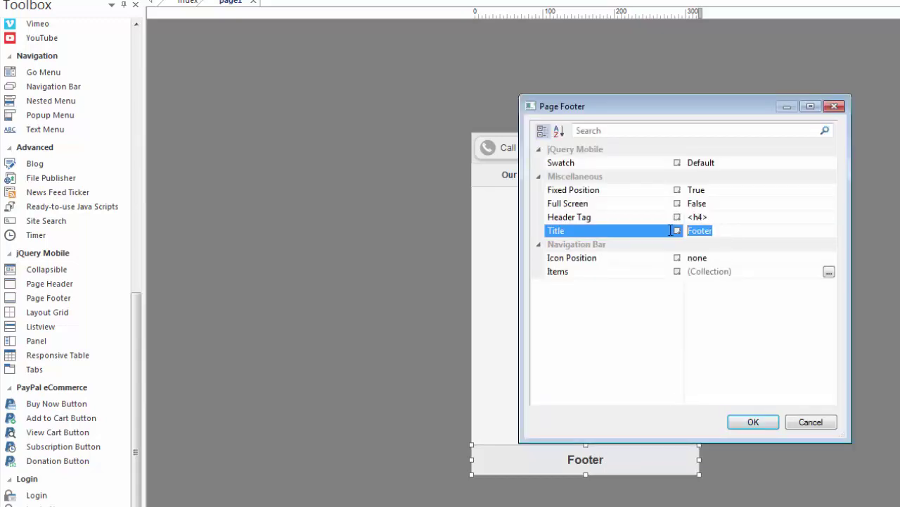
type("Cal Us 24 / 7")
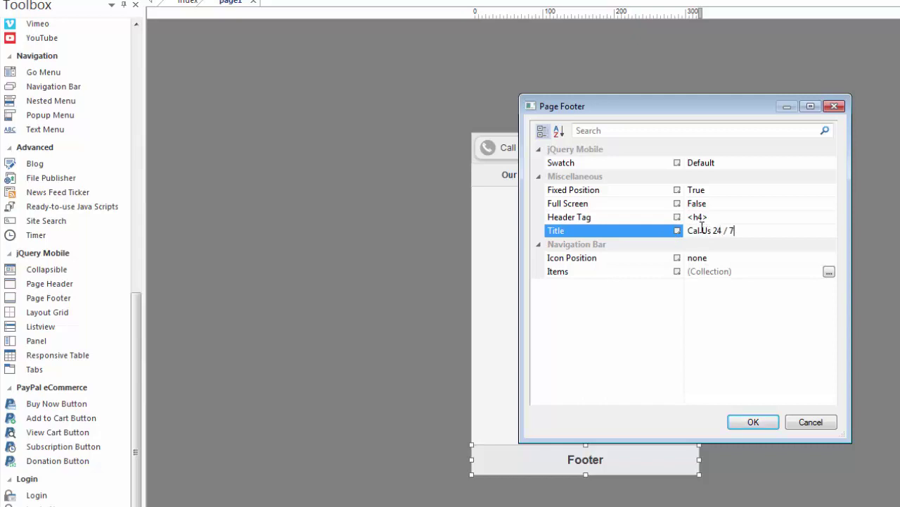
type("l")
key("Return")
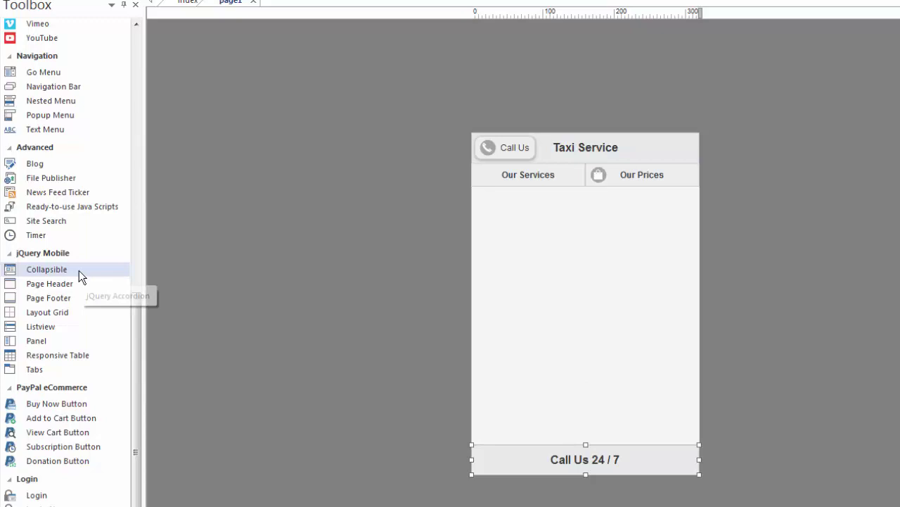
Step: Place a collapsible with Item 1 and Item 2 below the navbar and enlarge Item 1's panel
left_click(39, 270)
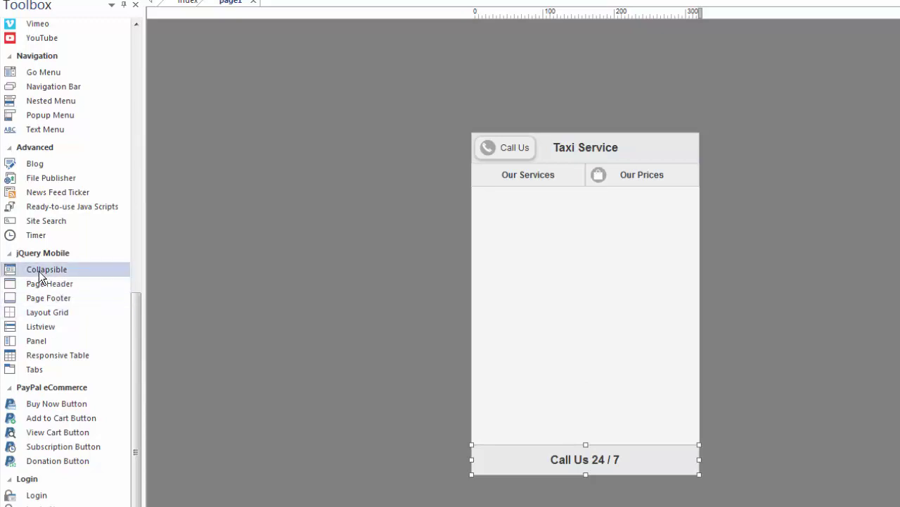
left_click(491, 206)
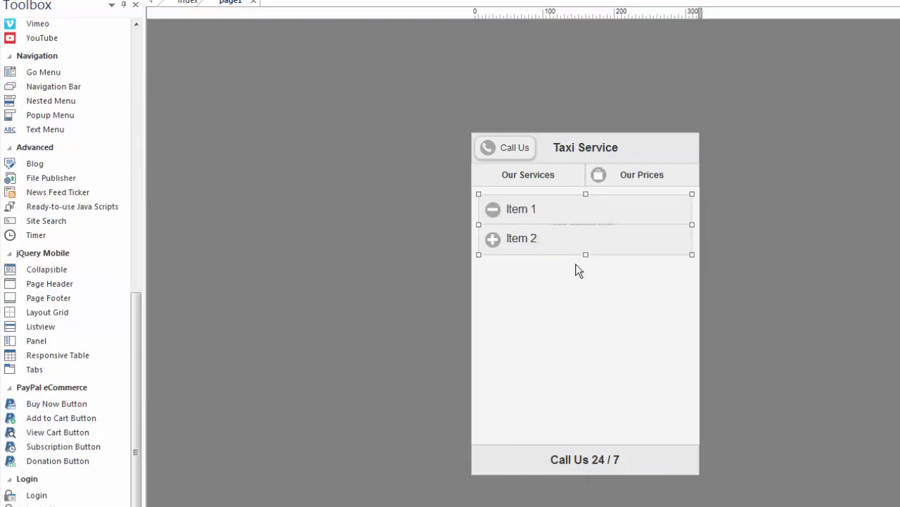
left_click_drag(586, 255, 583, 335)
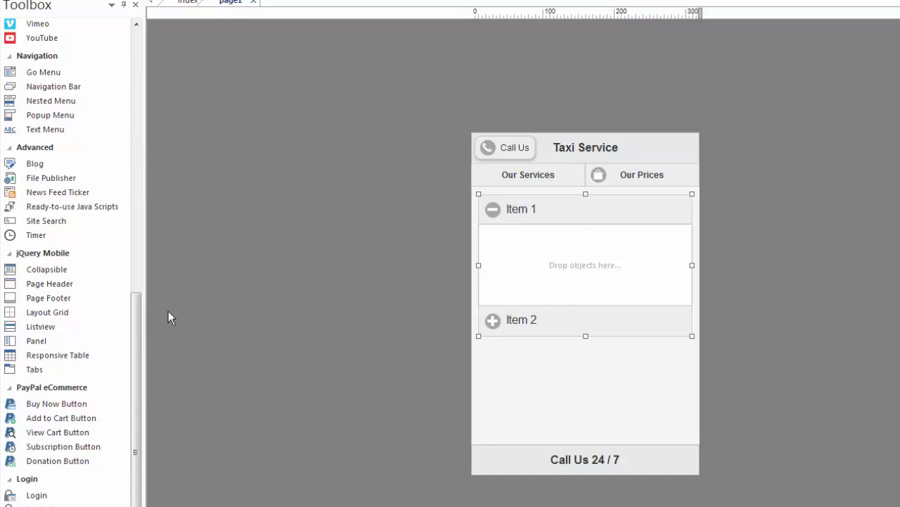
left_click_drag(138, 336, 134, 44)
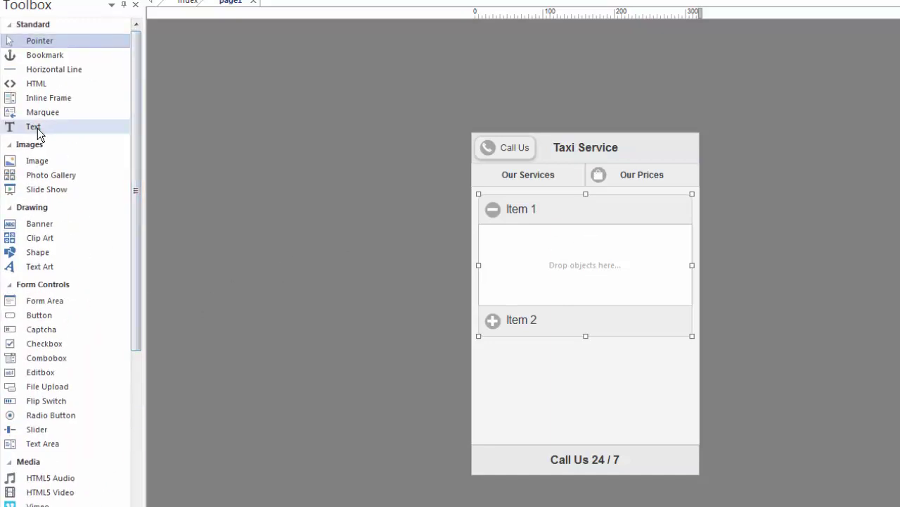
Step: Draw an image box in Item 1's panel and fill it with abol_1
left_click(38, 161)
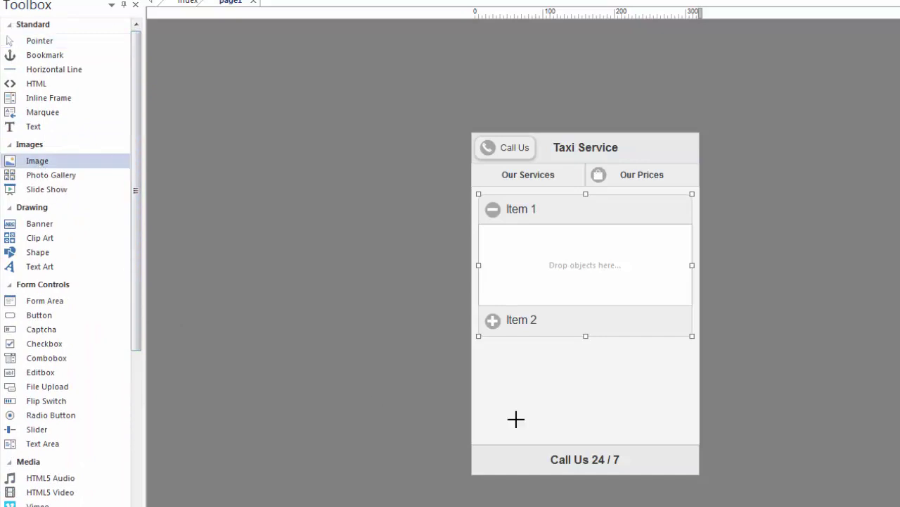
left_click_drag(511, 245, 591, 281)
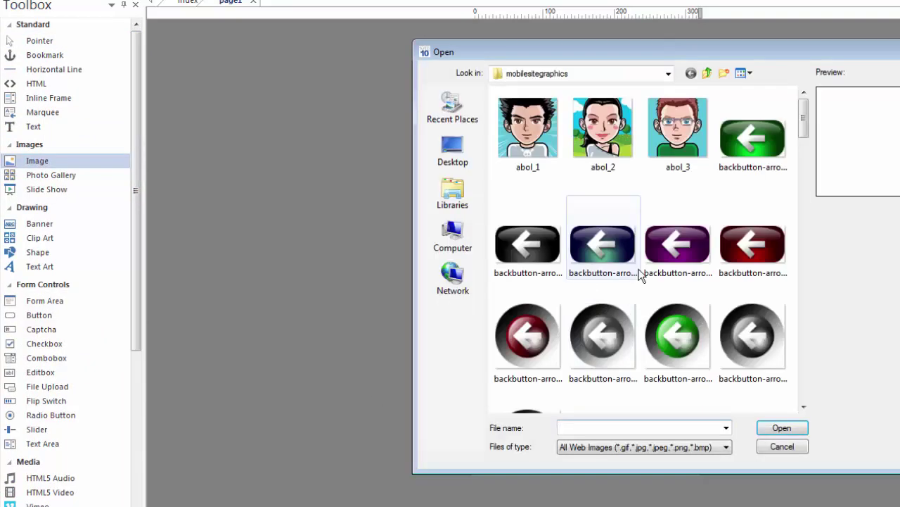
left_click(549, 144)
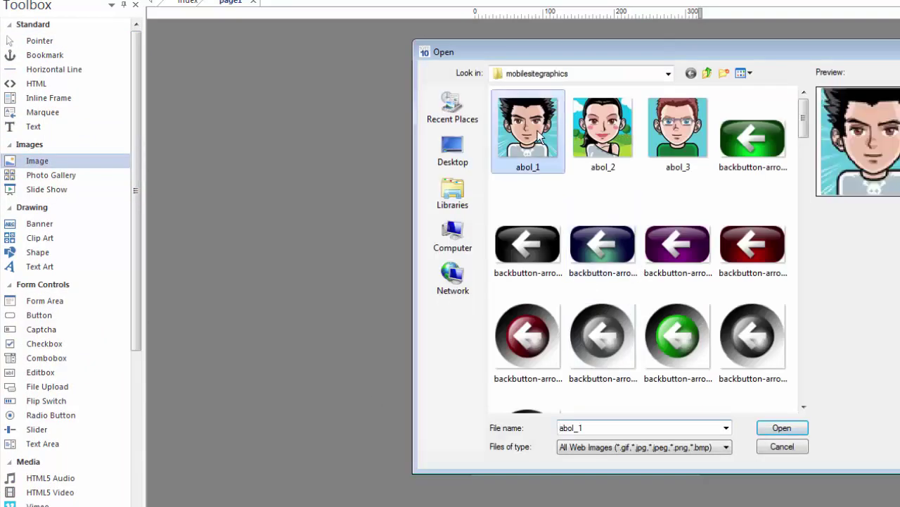
left_click(782, 428)
left_click_drag(574, 326, 573, 274)
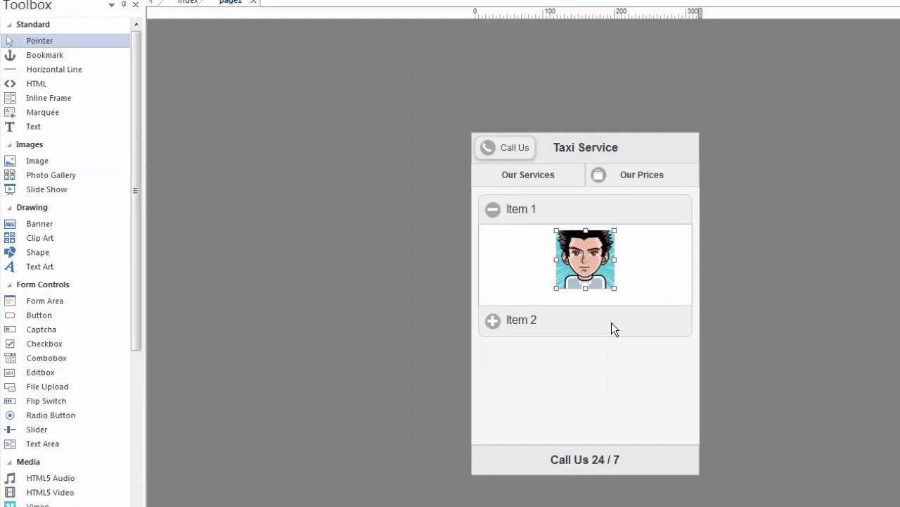
Step: Expand Item 2 and insert the abol_2 picture into its panel
left_click(492, 321)
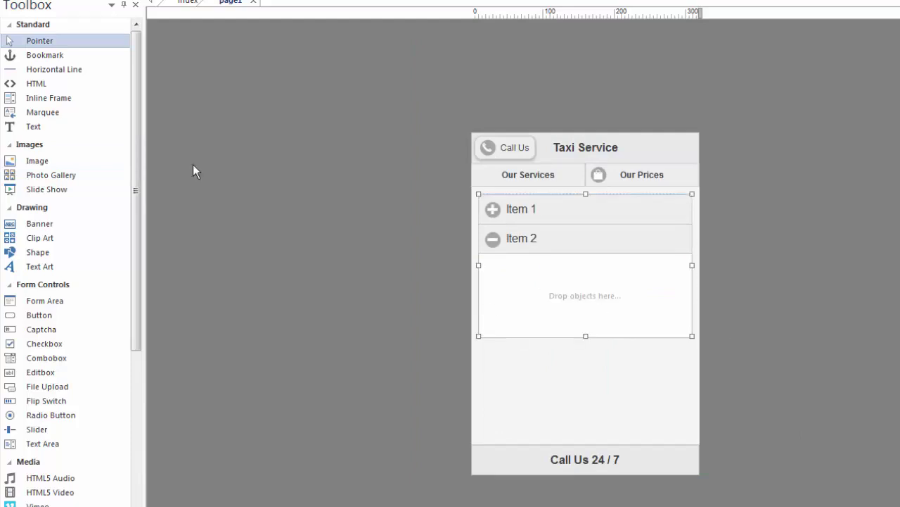
left_click(35, 160)
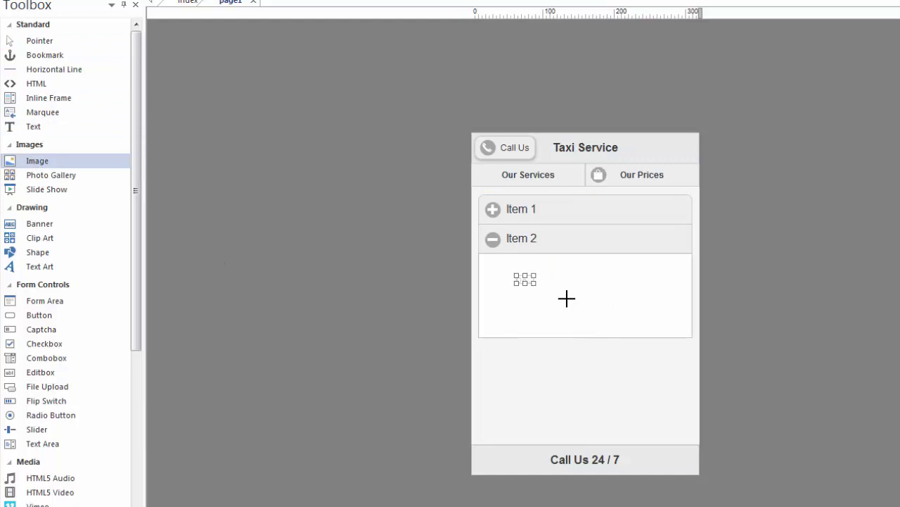
left_click_drag(514, 274, 610, 309)
double_click(622, 167)
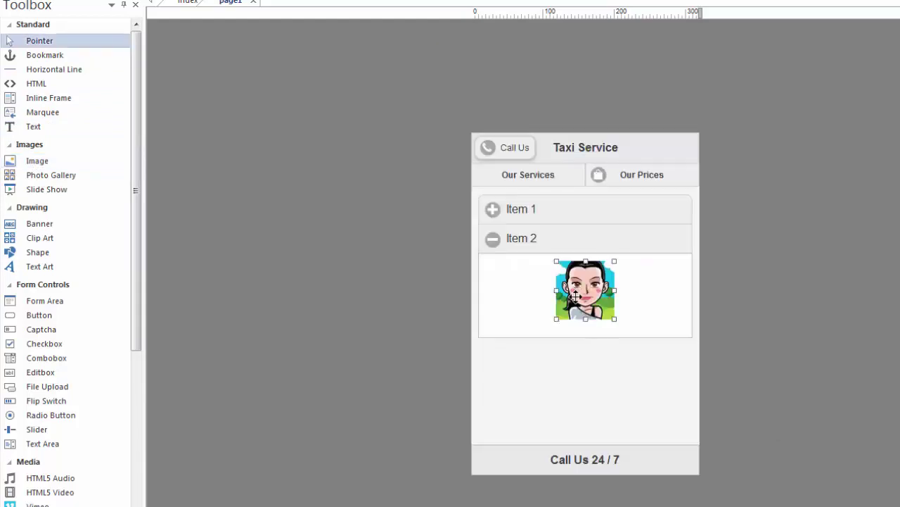
Step: Inspect the Item 1 avatar's properties and link settings, then close them unchanged
left_click(502, 221)
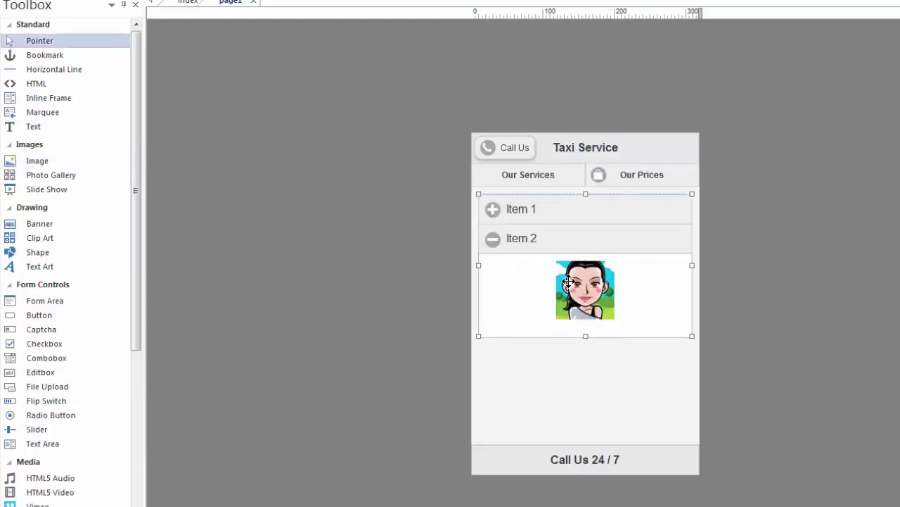
left_click(491, 212)
left_click(591, 259)
double_click(590, 259)
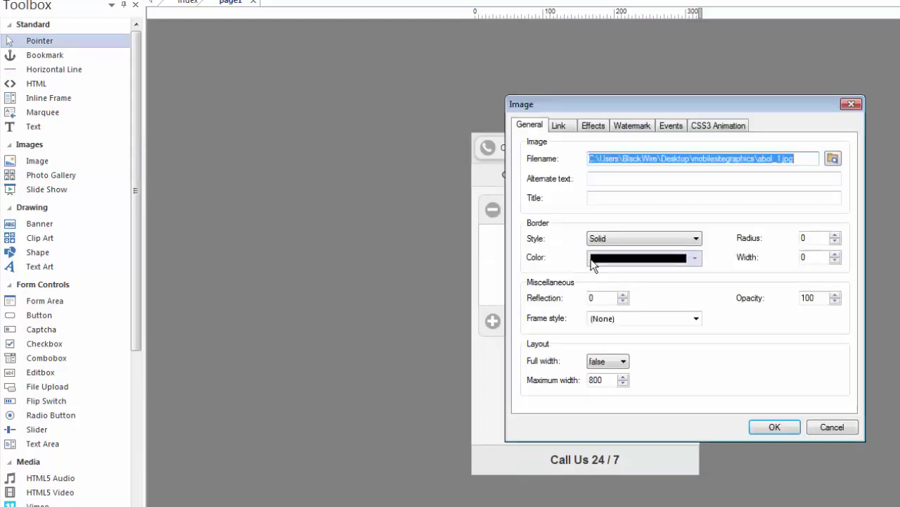
left_click_drag(635, 112, 662, 92)
left_click(587, 104)
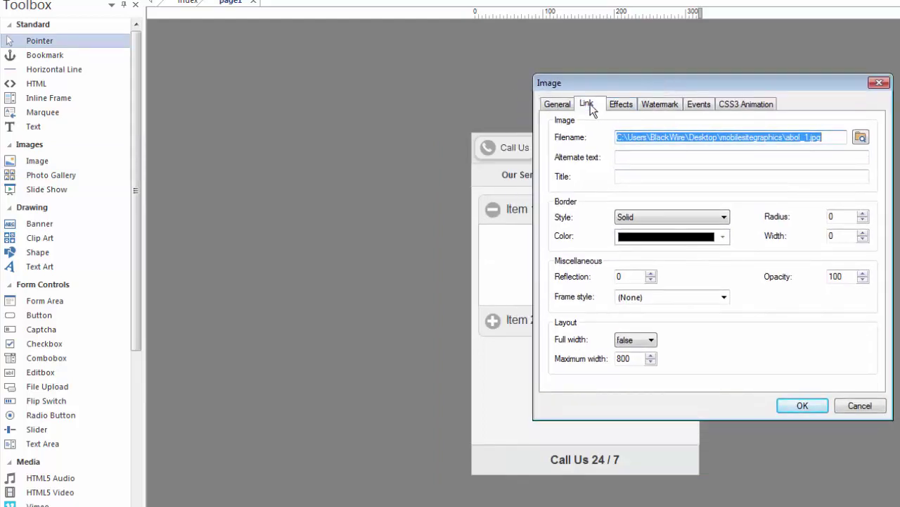
key("Escape")
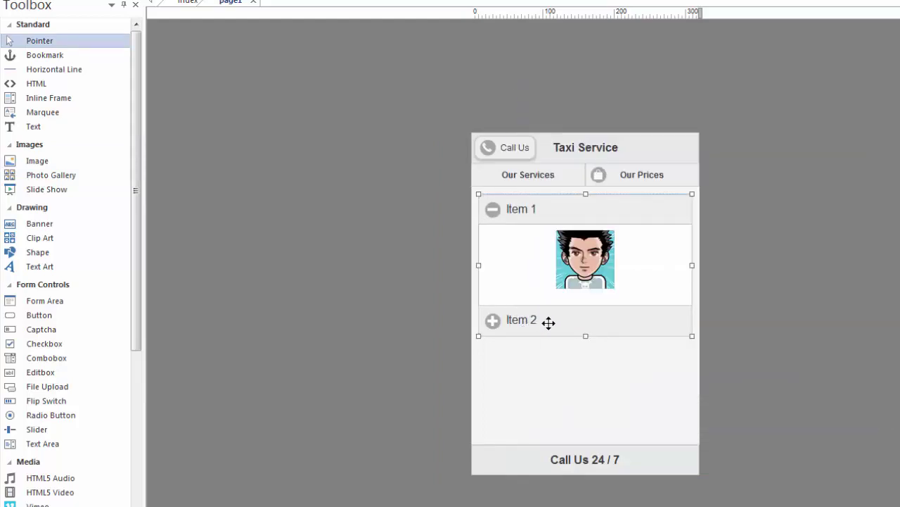
Step: Add a third collapsible section named 'Test', enlarge the accordion, and expand Test
double_click(550, 321)
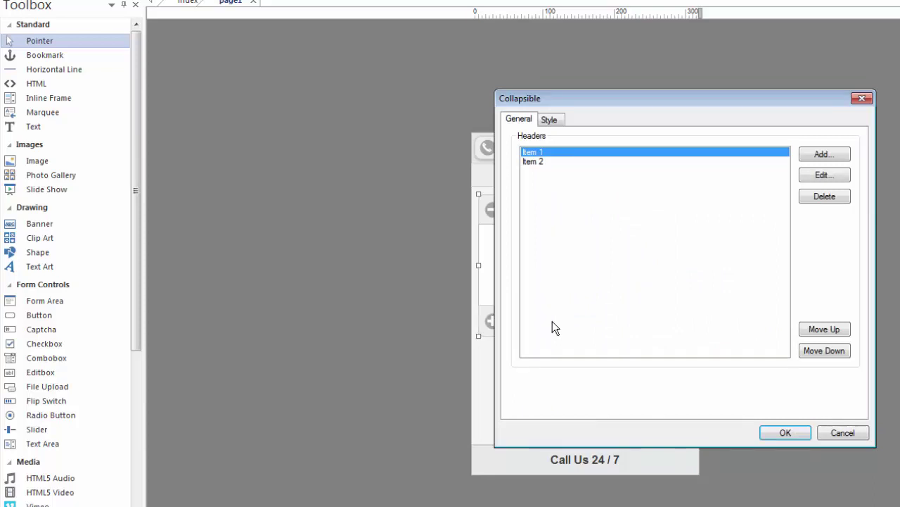
left_click(835, 156)
type("Test")
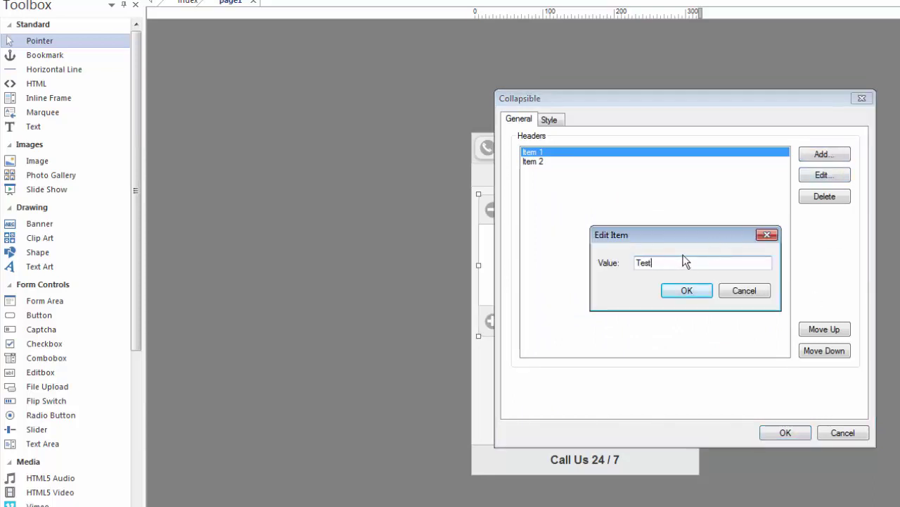
left_click(691, 290)
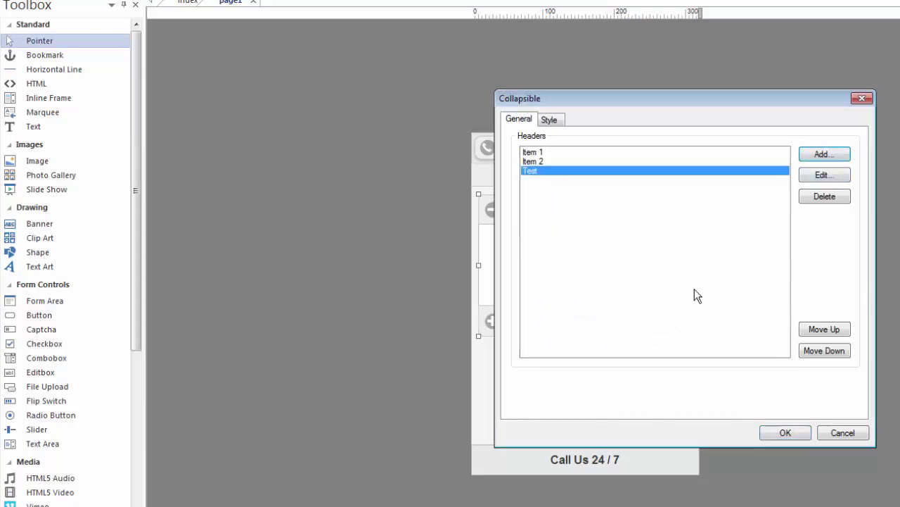
left_click(797, 432)
left_click_drag(586, 336, 584, 372)
left_click(495, 356)
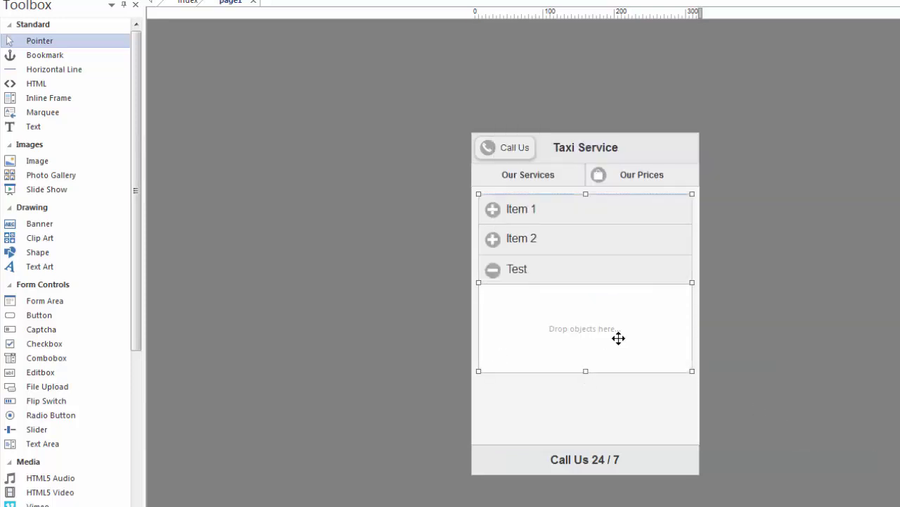
Step: Put a 'Click Here' text box in the Test panel and preview with F5
left_click(33, 127)
mouse_move(504, 307)
left_mouse_down()
mouse_move(571, 323)
mouse_move(479, 289)
left_mouse_up()
double_click(547, 297)
type("Click ")
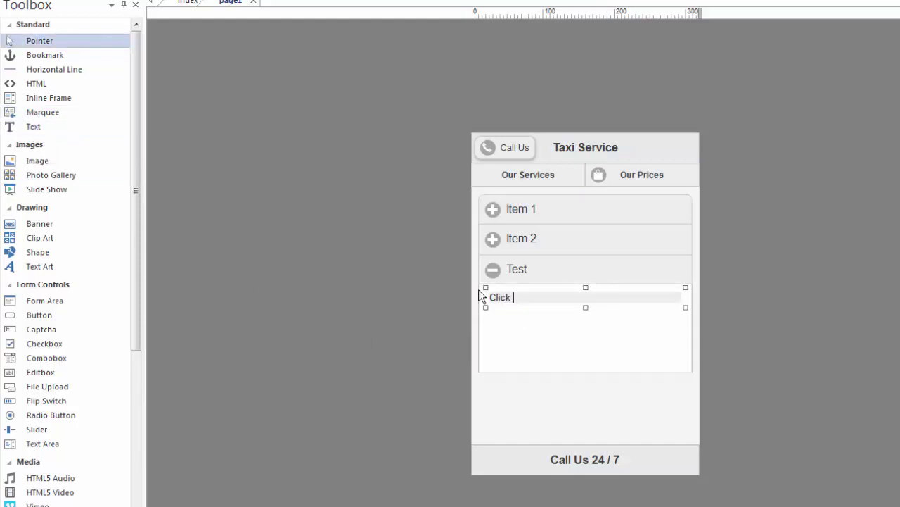
type("Here")
left_click(709, 253)
key("F5")
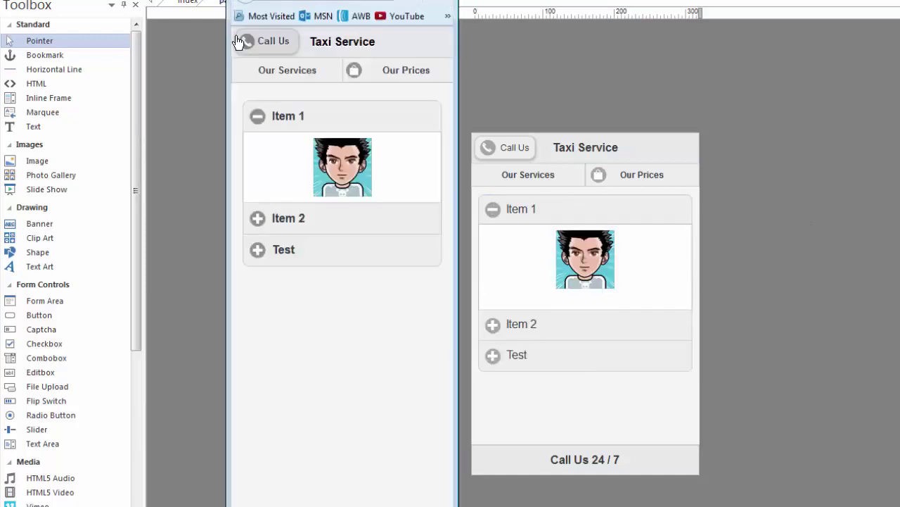
Step: Expand Item 1, Item 2 and Test in the Firefox preview, then close it
left_click(316, 221)
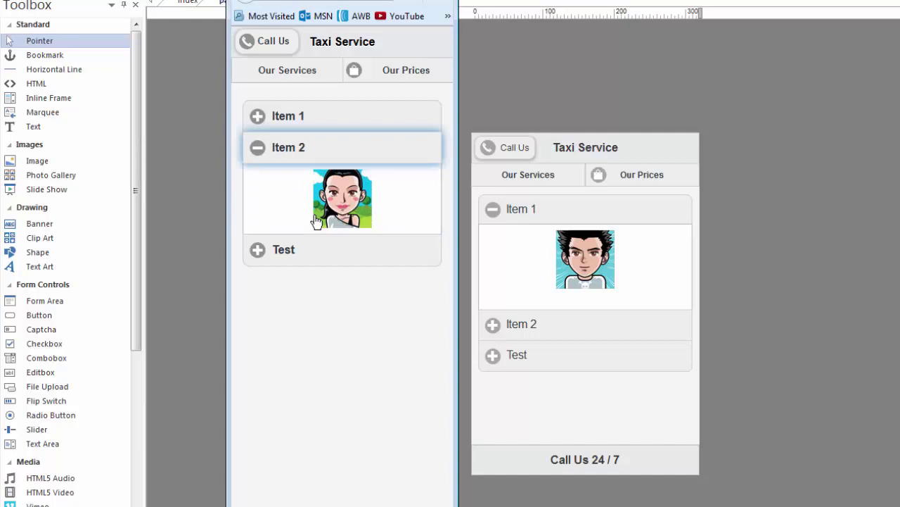
left_click(327, 252)
left_click(319, 145)
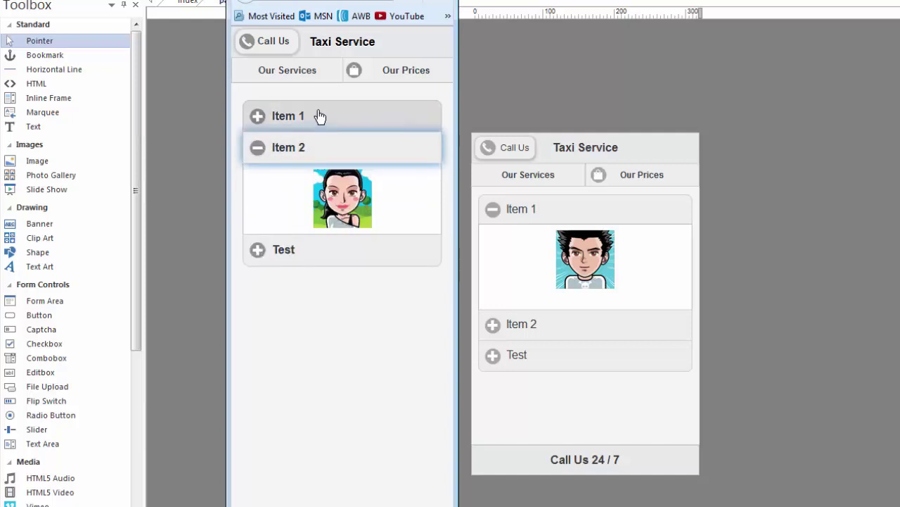
left_click(317, 114)
left_click(315, 218)
left_click(312, 249)
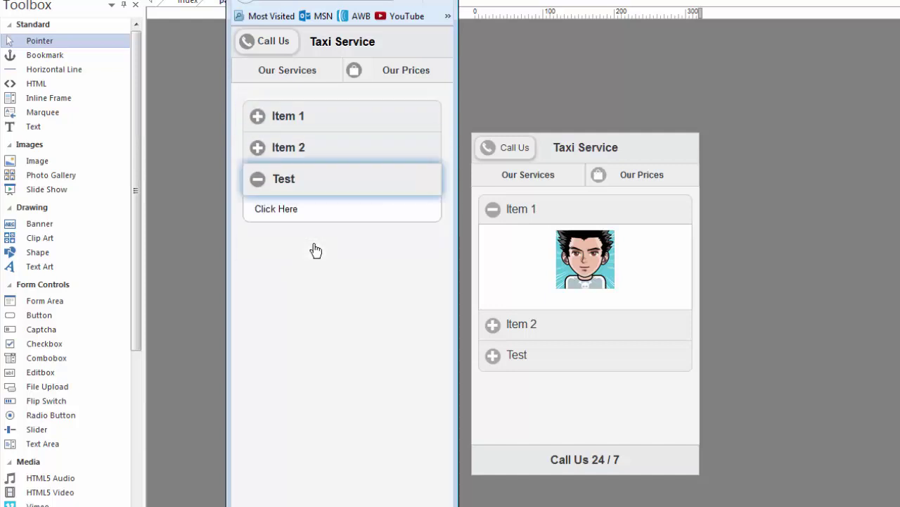
left_click(736, 251)
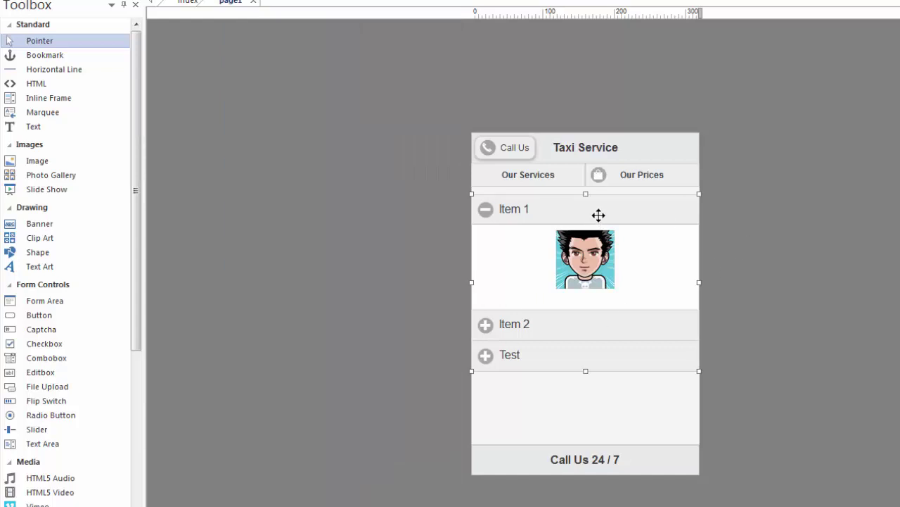
Step: Delete the accordion and insert a four-item listview below the navbar
key("Delete")
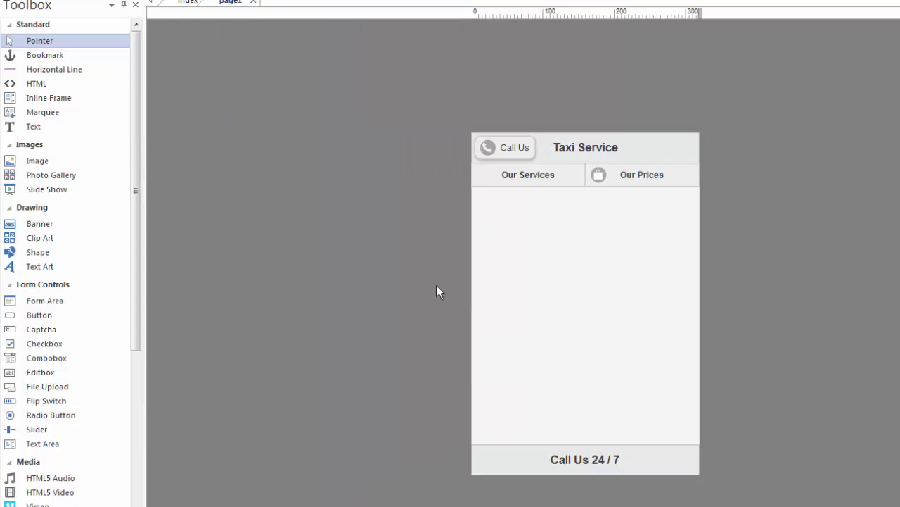
left_click(136, 396)
left_click_drag(137, 396, 135, 446)
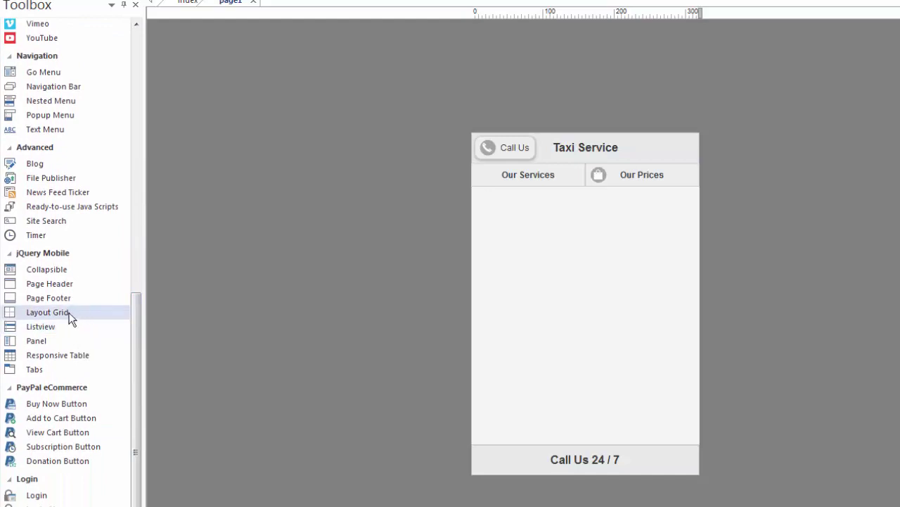
left_click(40, 327)
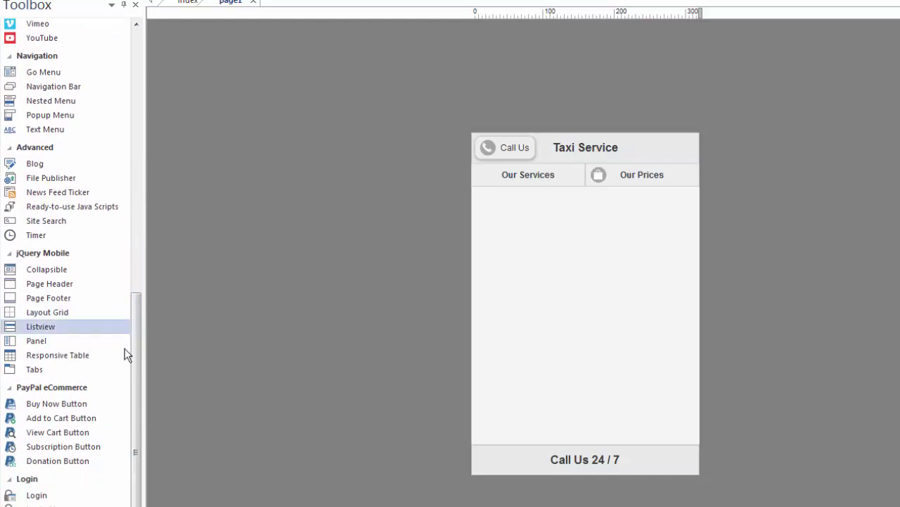
left_click(579, 253)
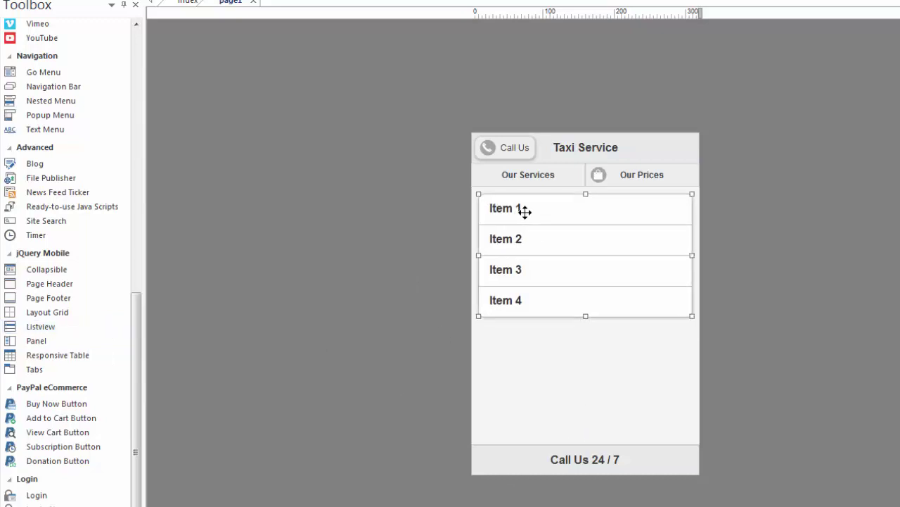
Step: Title the first list item 'Our Services' and link it to the index page
double_click(524, 213)
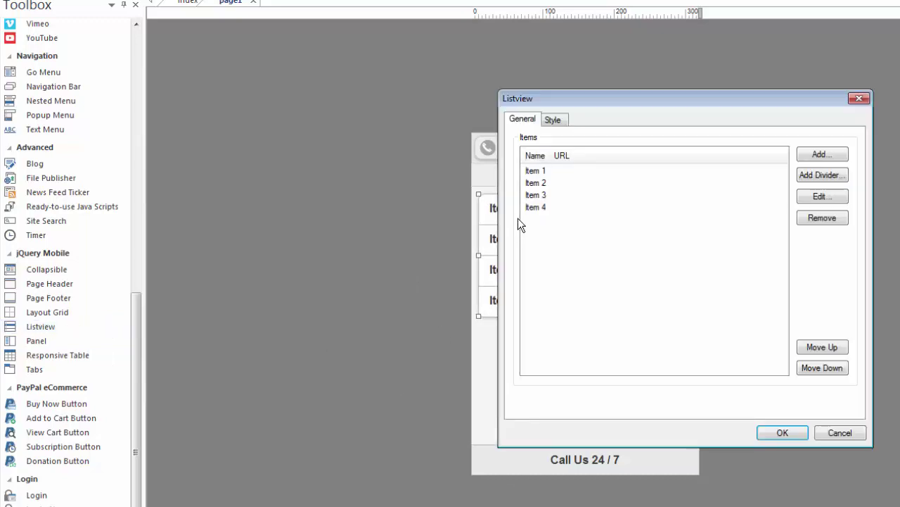
left_click(541, 172)
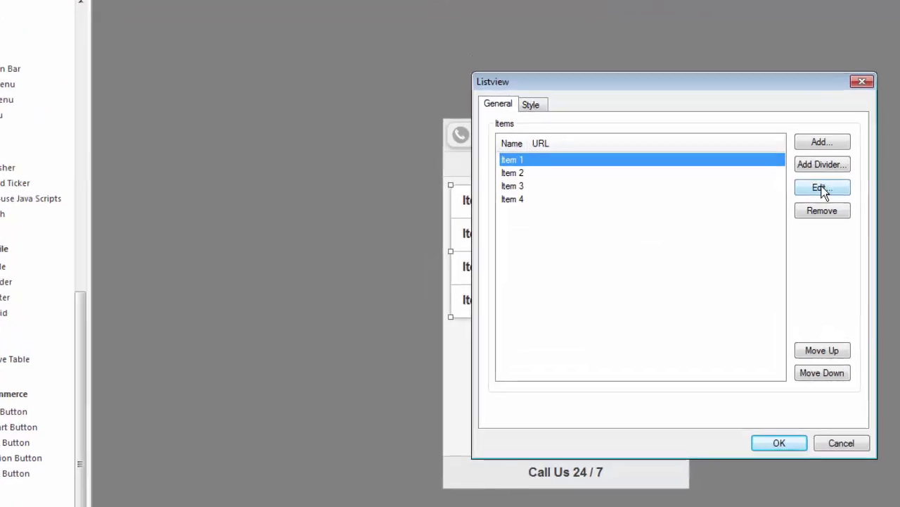
left_click(822, 197)
type("Our Services")
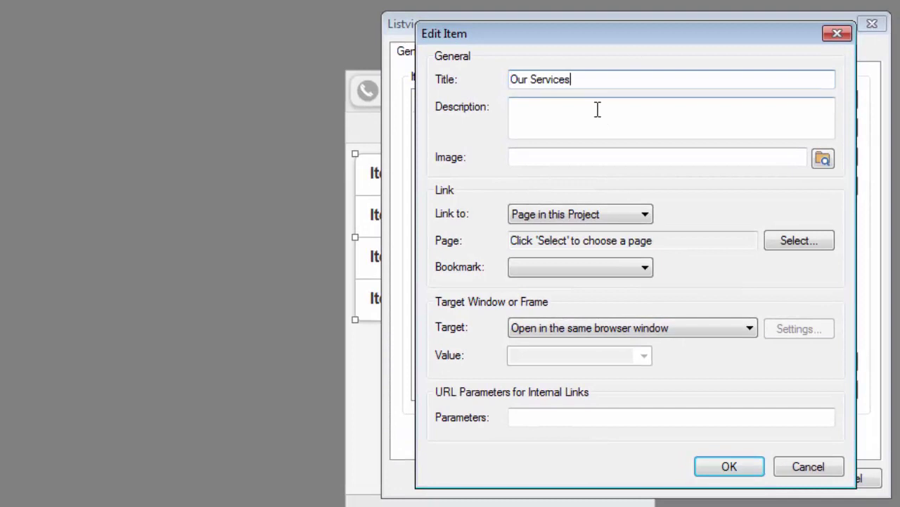
left_click(643, 214)
left_click(785, 241)
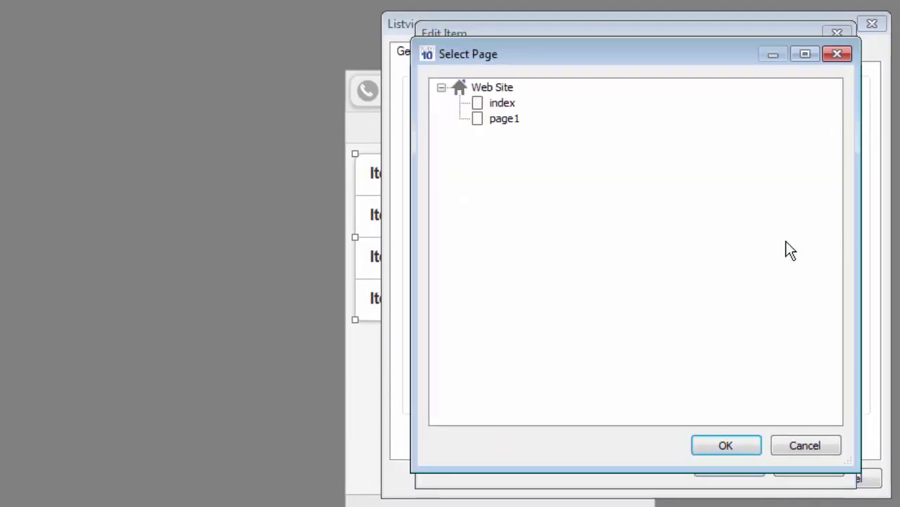
left_click(729, 444)
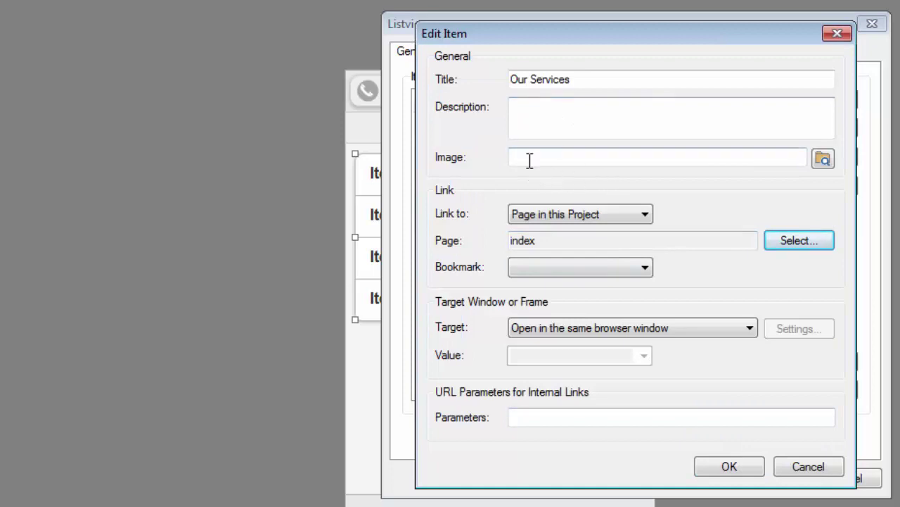
Step: Give Our Services the red home button image and confirm the item
left_click(821, 158)
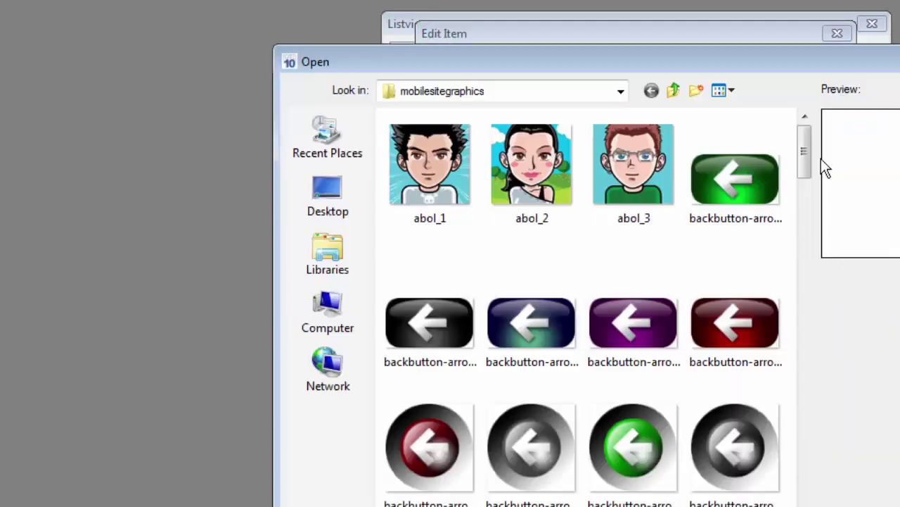
left_click_drag(804, 158, 808, 416)
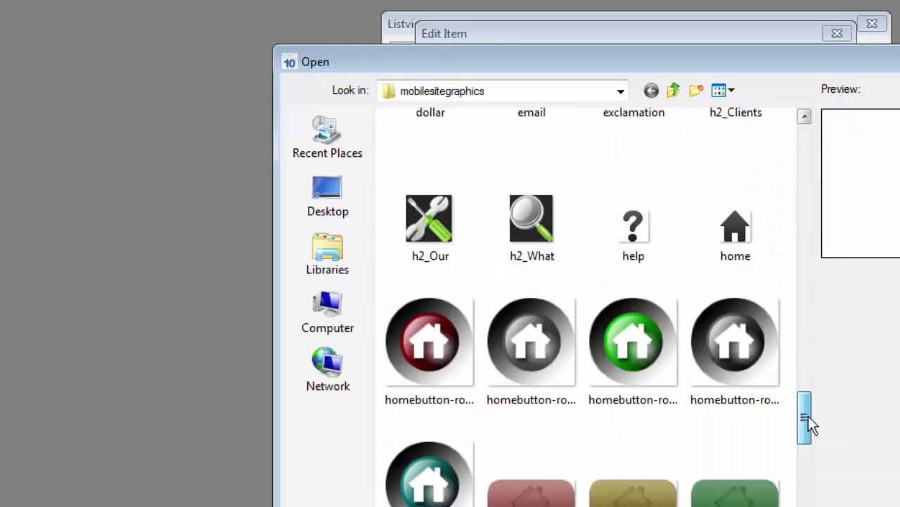
double_click(438, 345)
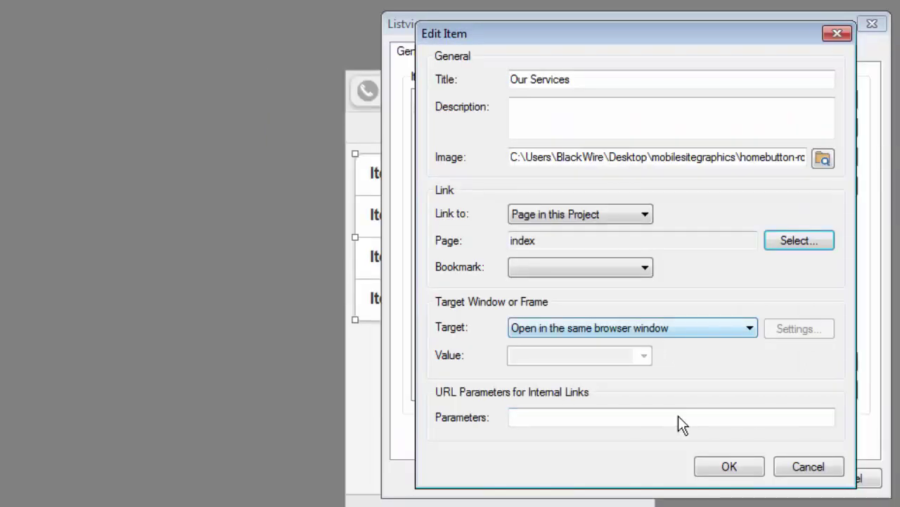
left_click(731, 470)
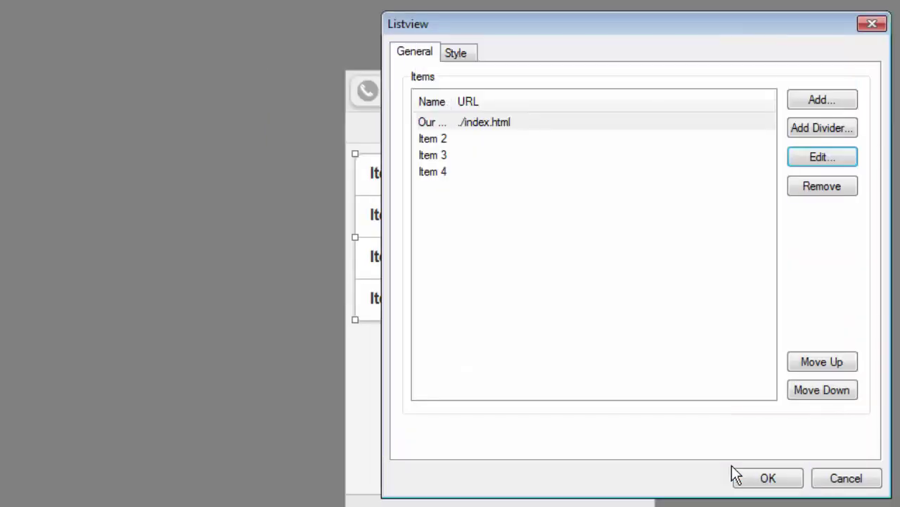
Step: Apply the listview properties, deselect it, and preview the page in the browser with F5
left_click(770, 481)
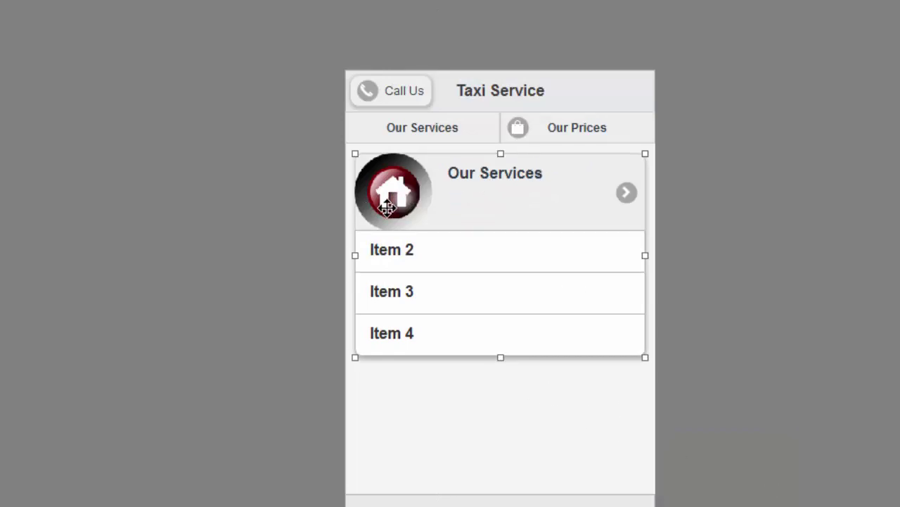
left_click(740, 231)
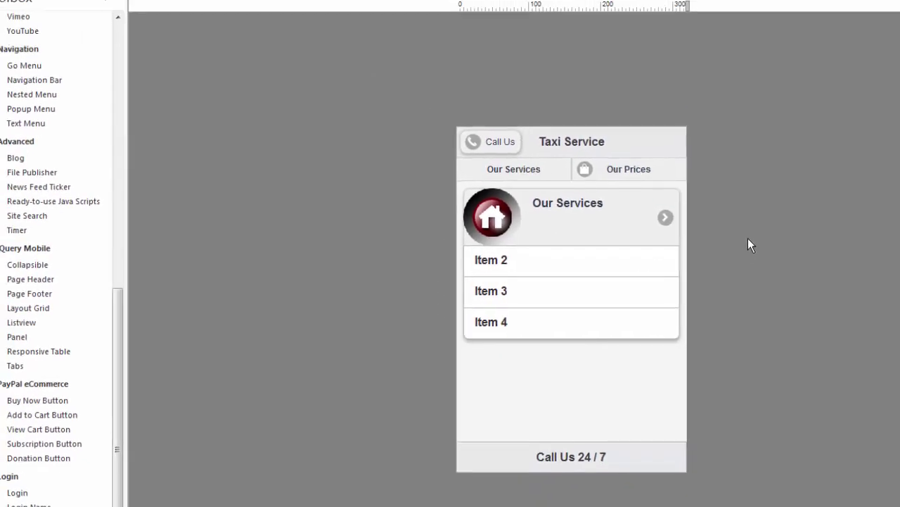
key("F5")
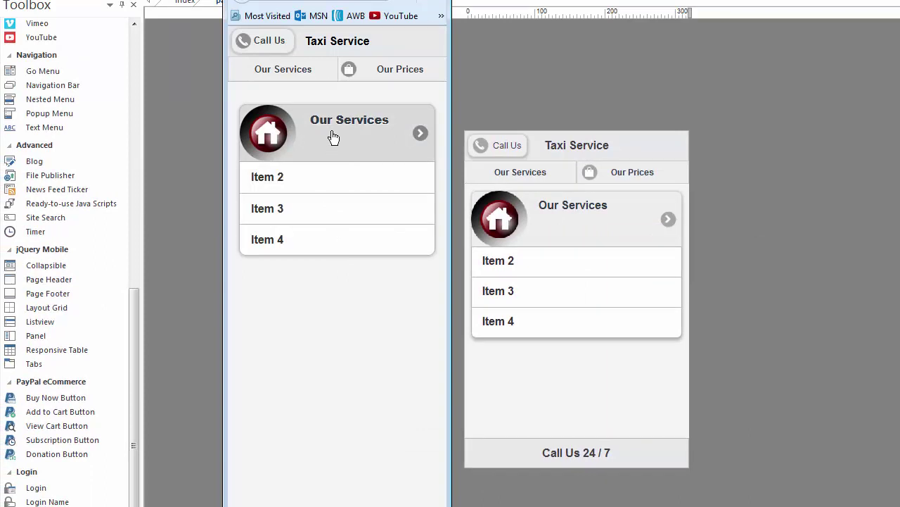
Step: Set the Our Services listview's Thumbnail Size to 48x48 in its Style settings
left_click(561, 277)
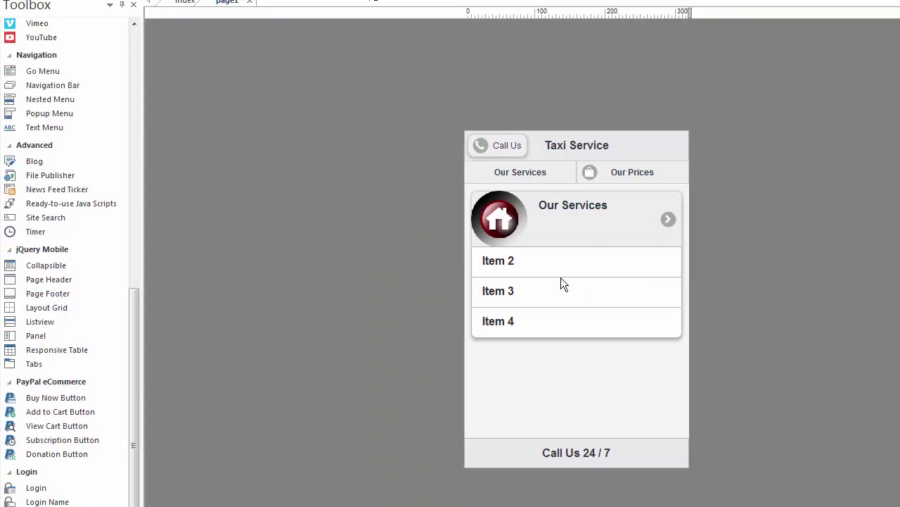
left_click(538, 224)
double_click(538, 225)
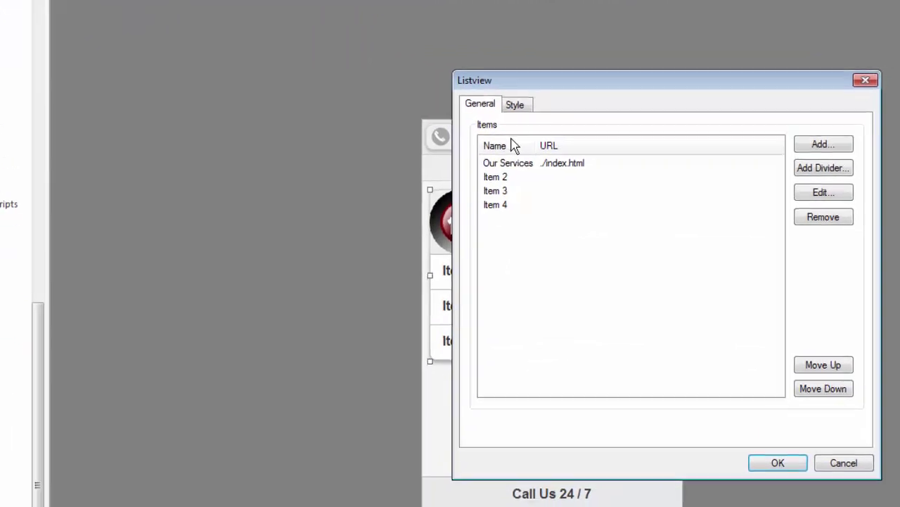
left_click(467, 83)
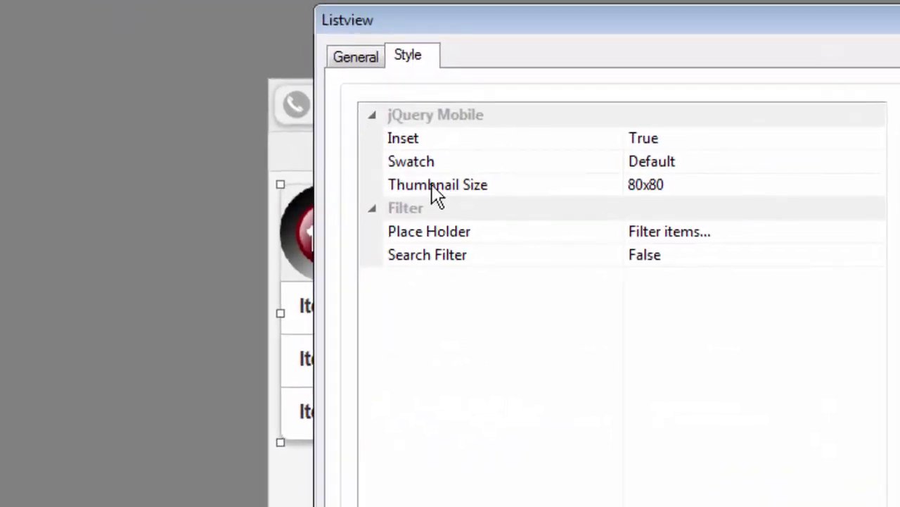
left_click(672, 189)
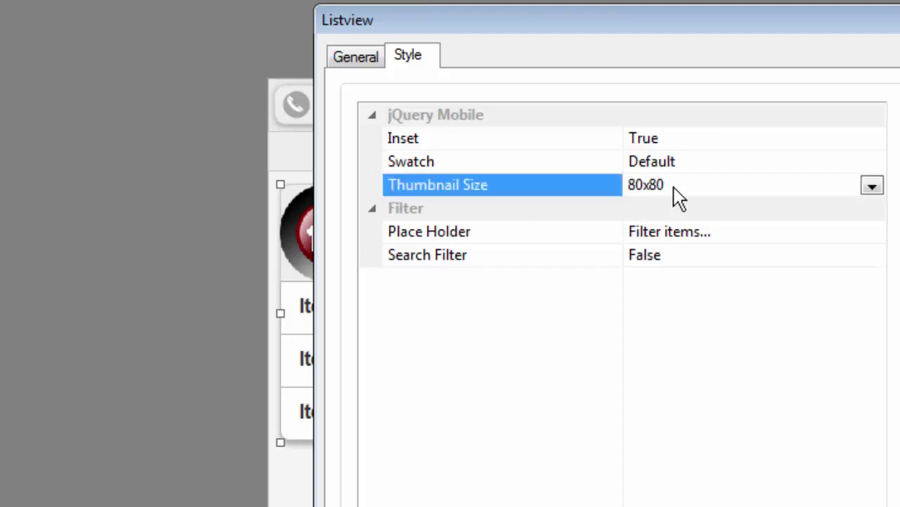
left_click(873, 187)
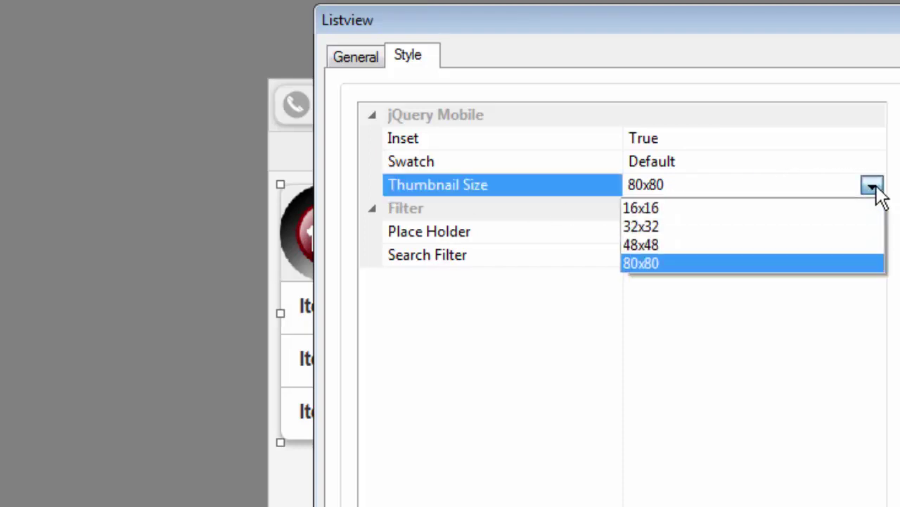
left_click(655, 242)
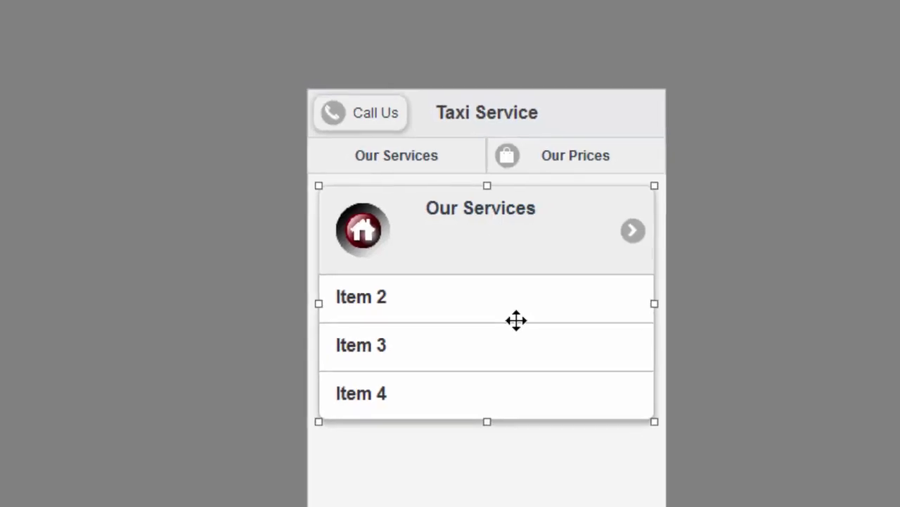
Step: Replace the listview with a jQuery Mobile panel at the top of the content
key("Delete")
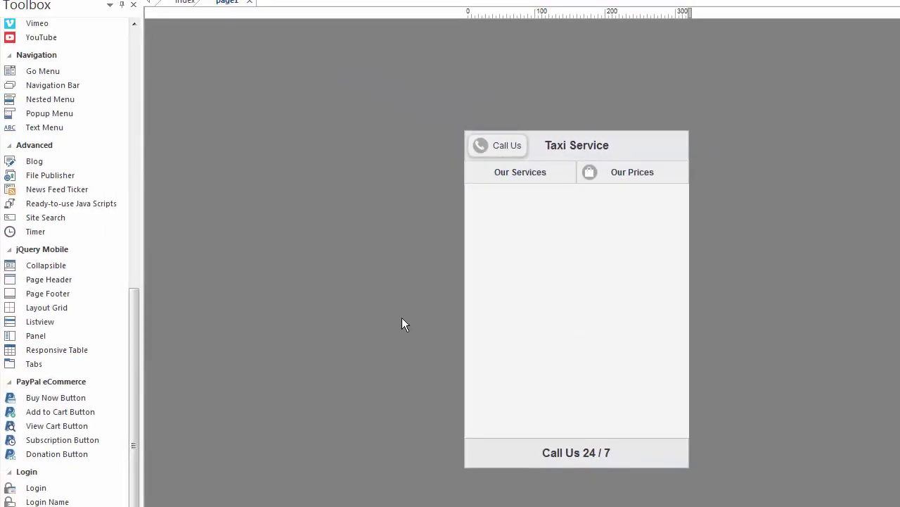
left_click(28, 337)
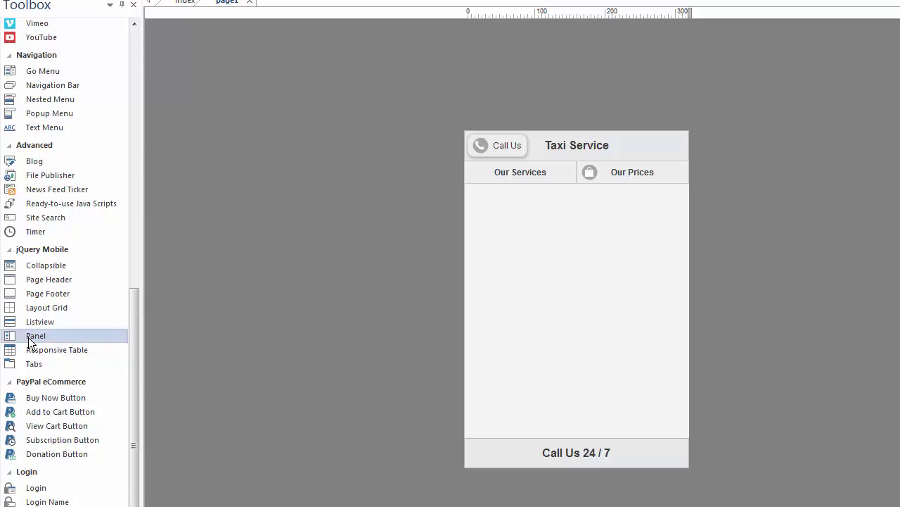
left_click(493, 201)
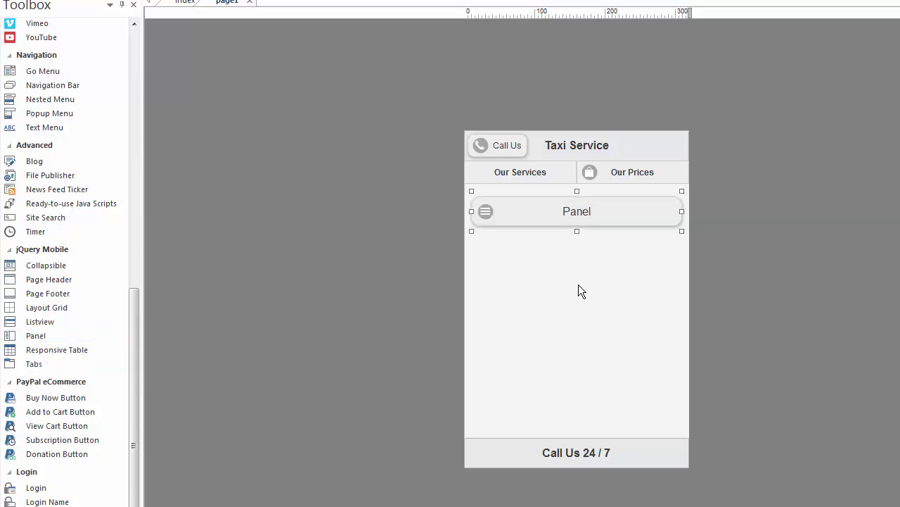
double_click(568, 211)
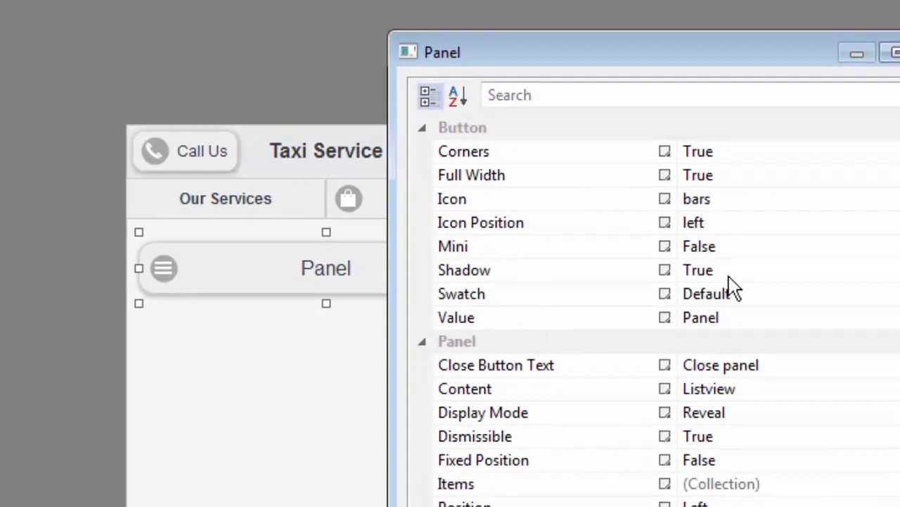
Step: Give the panel button a left-positioned navigation icon and the label 'Our Products'
left_click(727, 207)
left_click(725, 207)
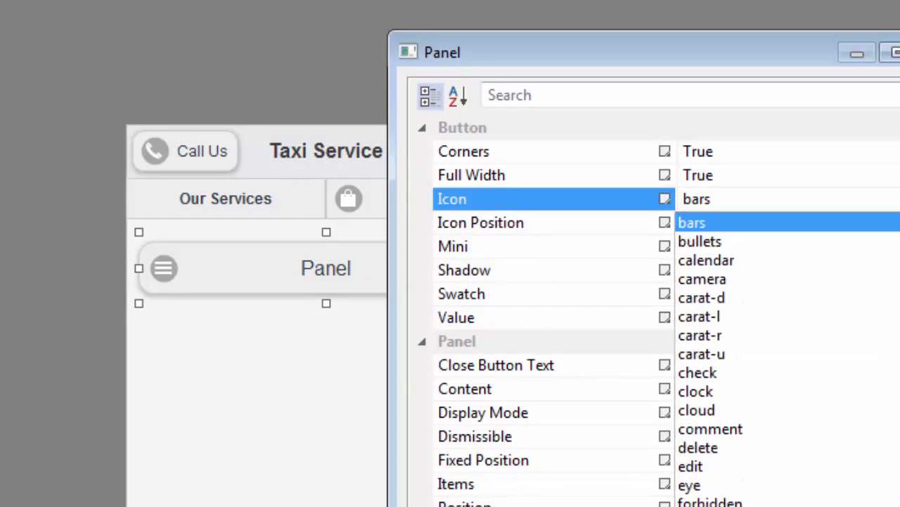
scroll(781, 358, "down", 5)
scroll(728, 423, "up", 3)
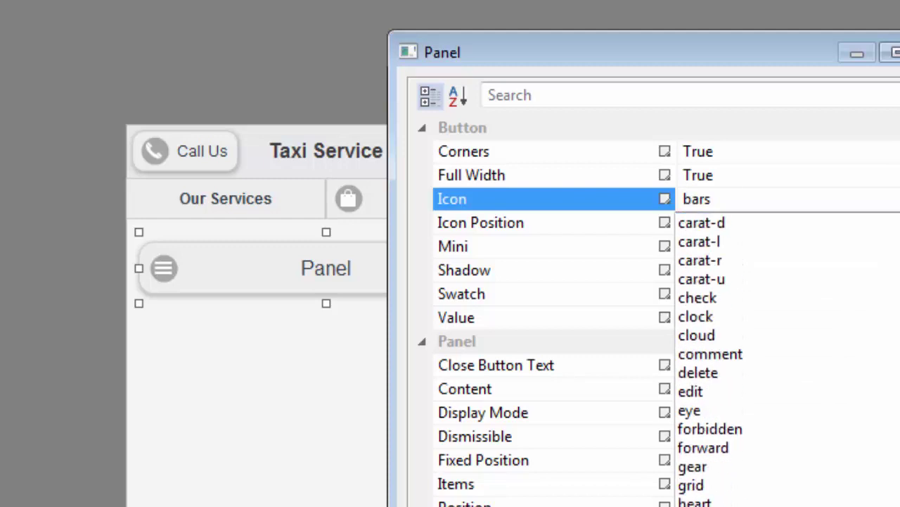
scroll(728, 458, "down", 4)
left_click(728, 457)
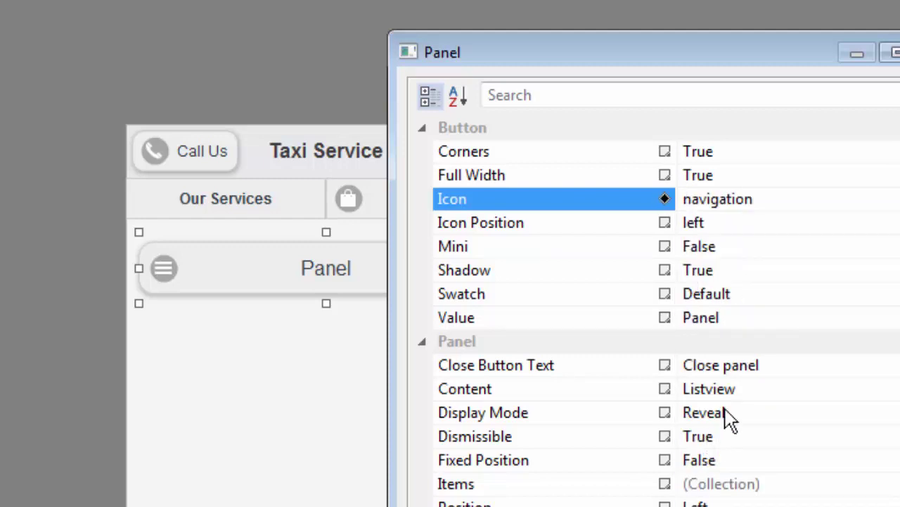
left_click(777, 223)
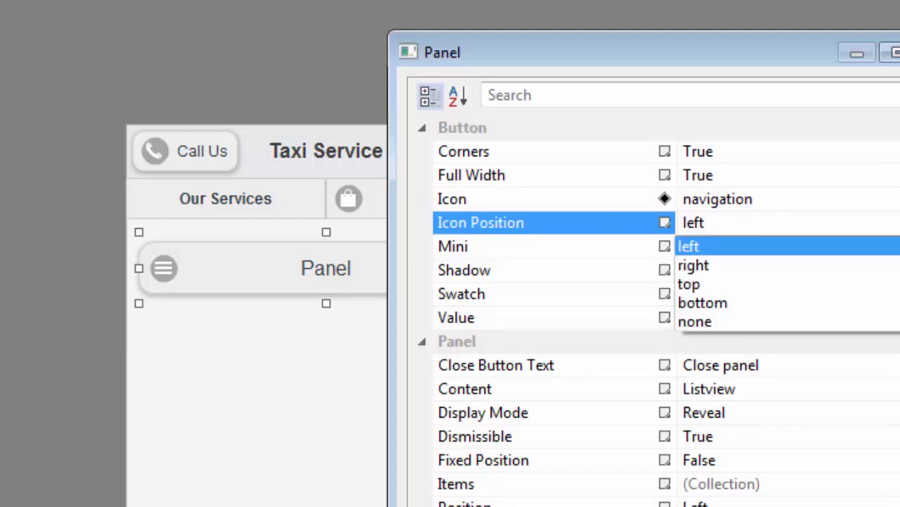
left_click(752, 246)
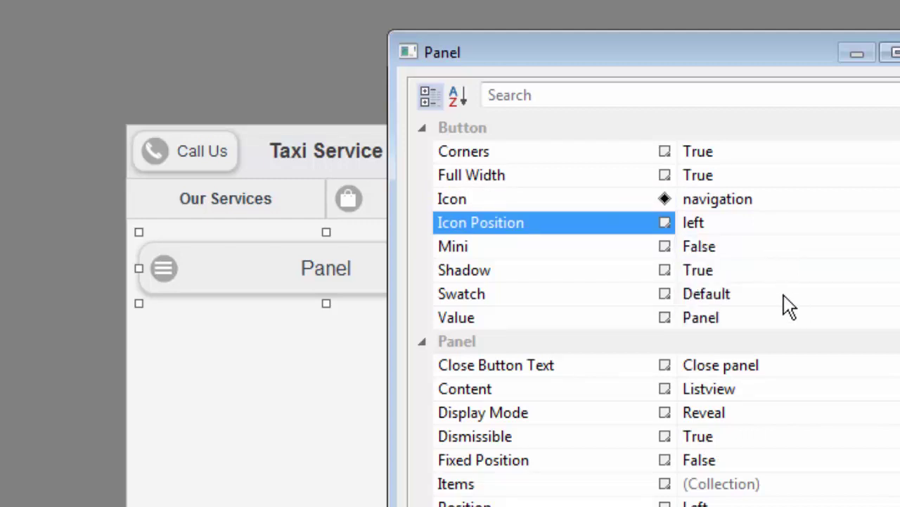
left_click(716, 318)
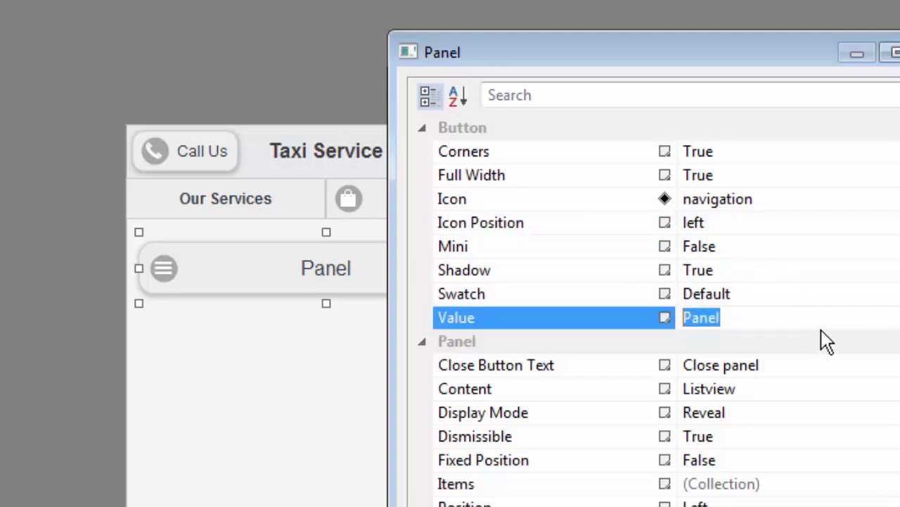
type("Our Products")
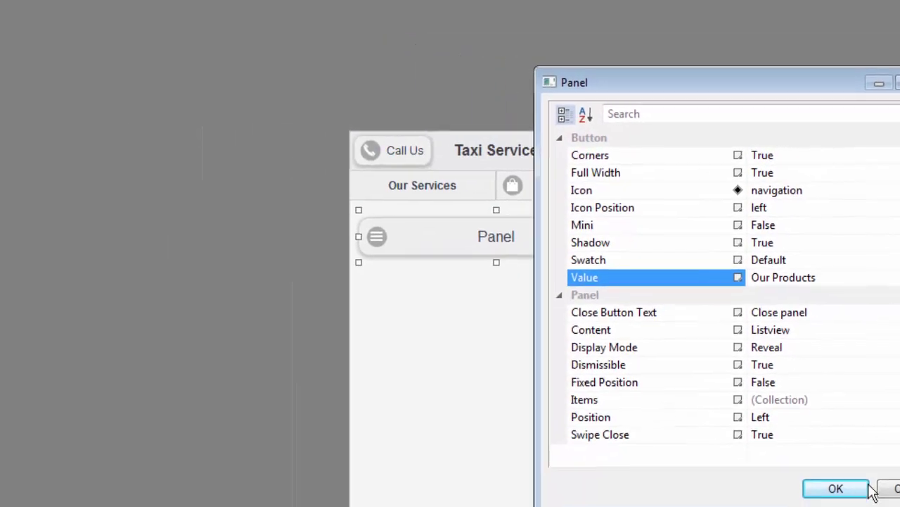
left_click(864, 489)
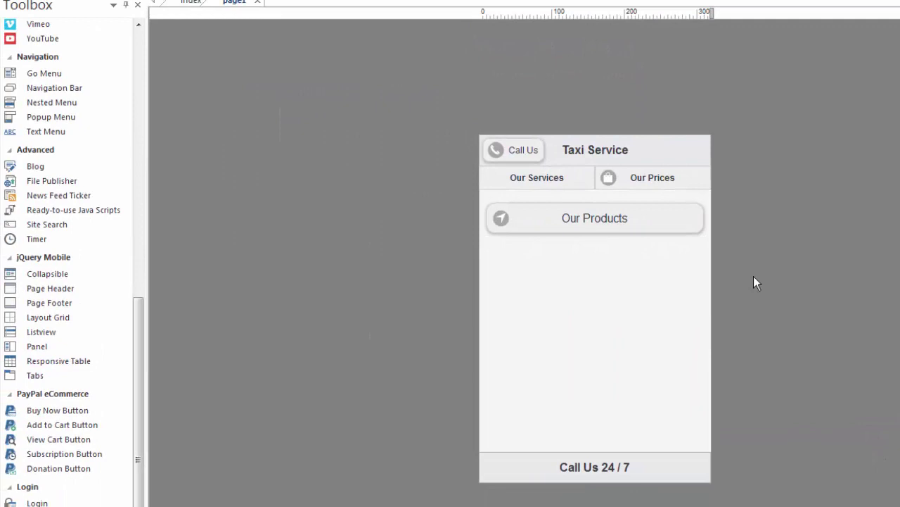
key("F5")
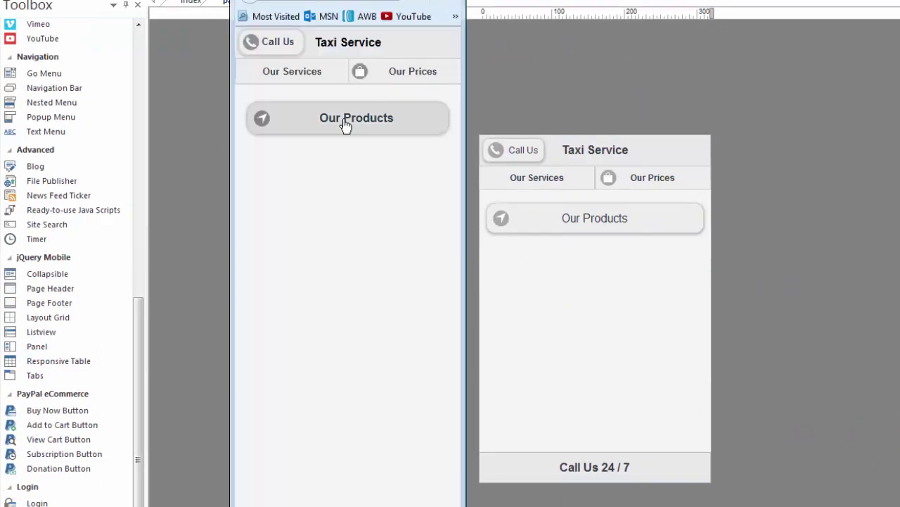
left_click(345, 126)
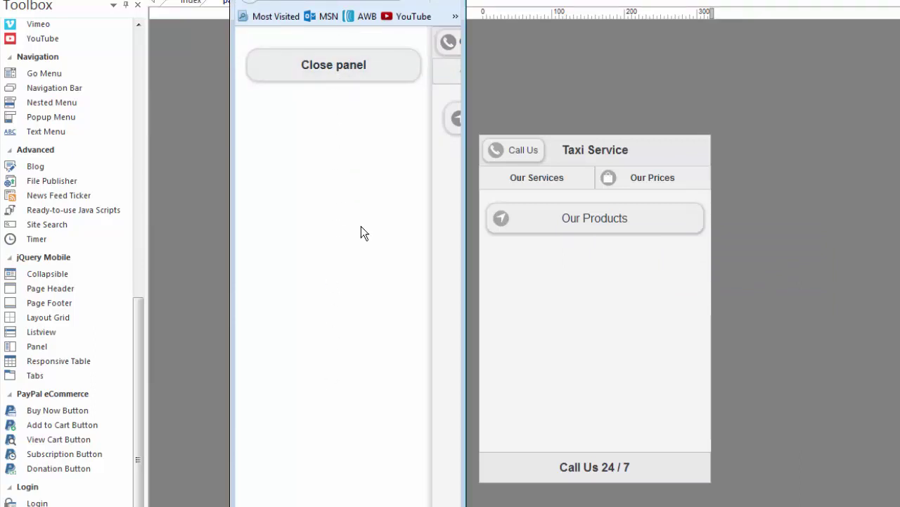
left_click(334, 72)
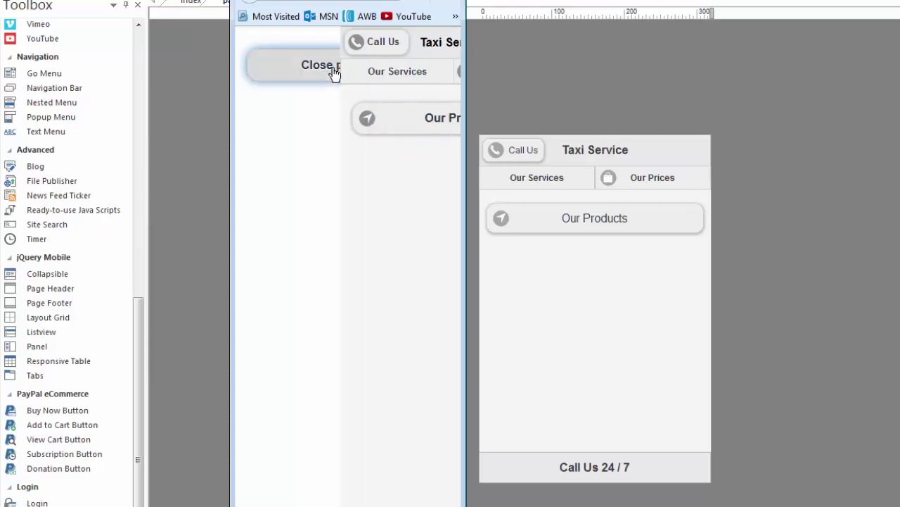
left_click(344, 125)
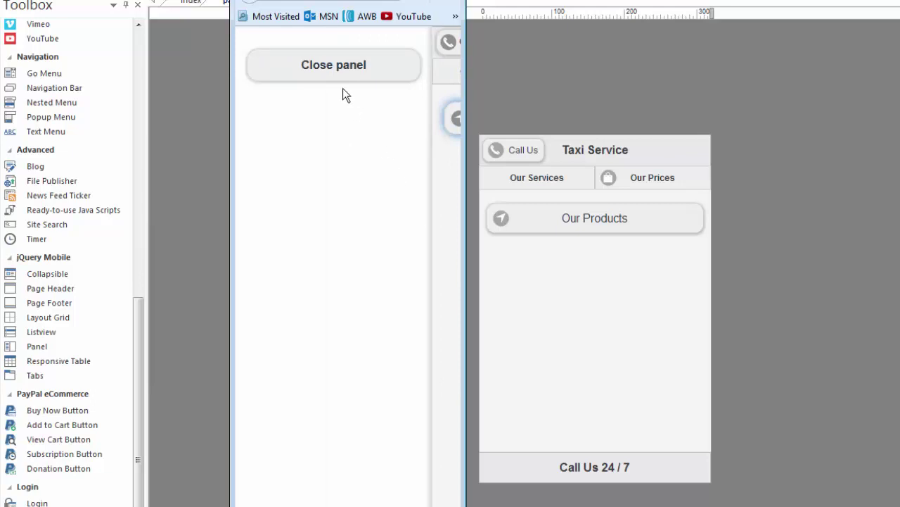
left_click(335, 71)
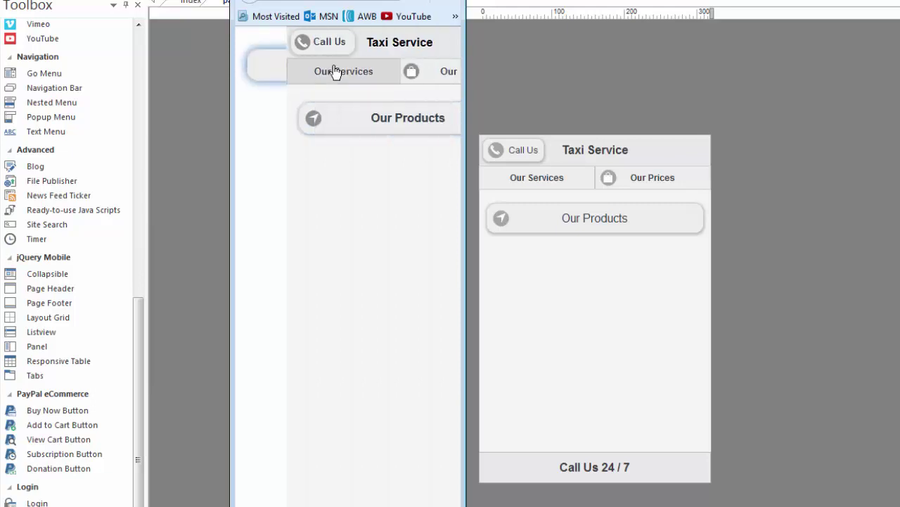
Step: Set the Our Products panel's close button text to 'Close' and its display mode to Push
left_click(651, 257)
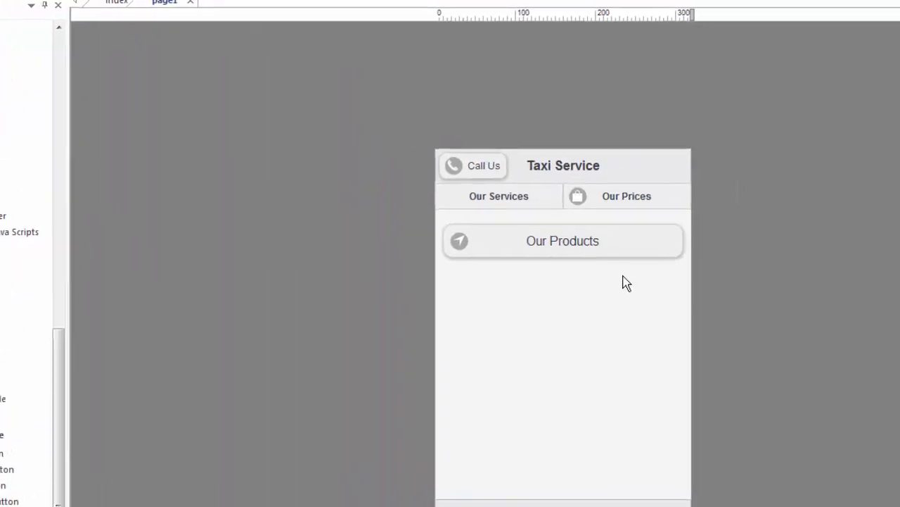
double_click(586, 244)
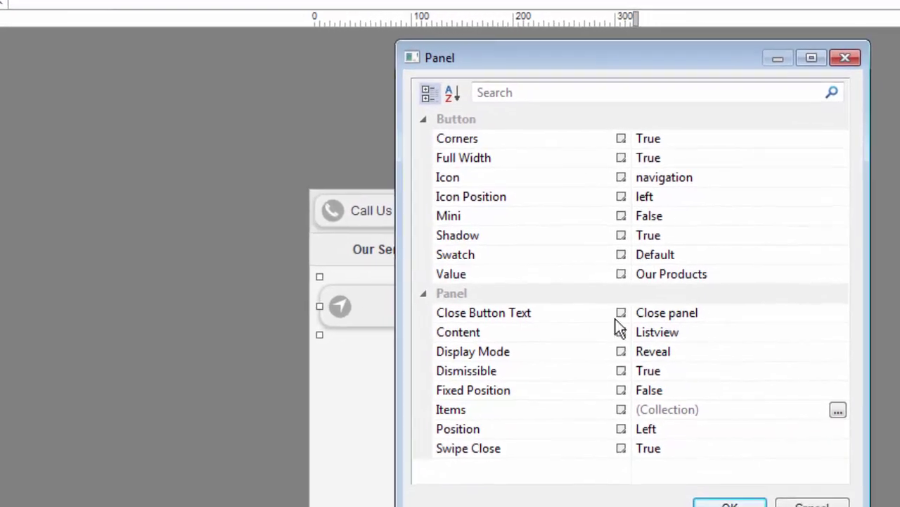
left_click(655, 314)
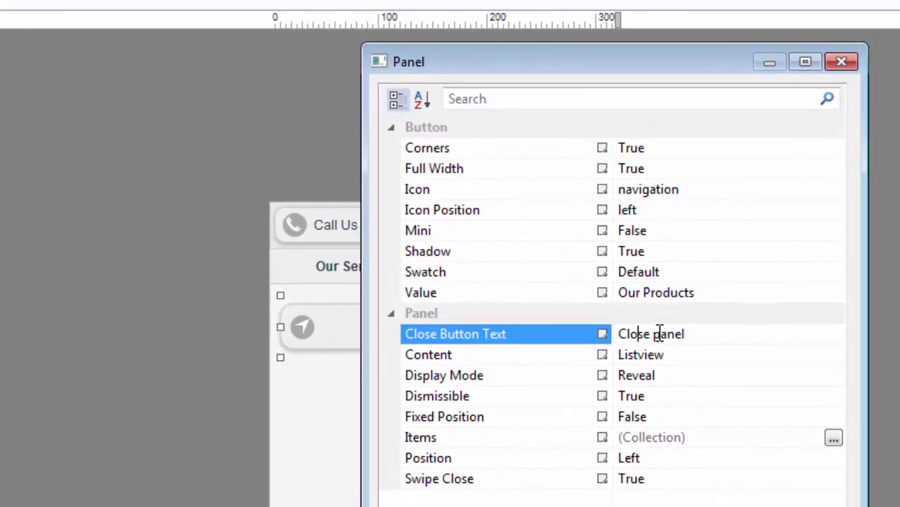
left_click(686, 333)
key("BackSpace")
key("BackSpace")
key("BackSpace")
key("BackSpace")
key("BackSpace")
key("BackSpace")
left_click(714, 355)
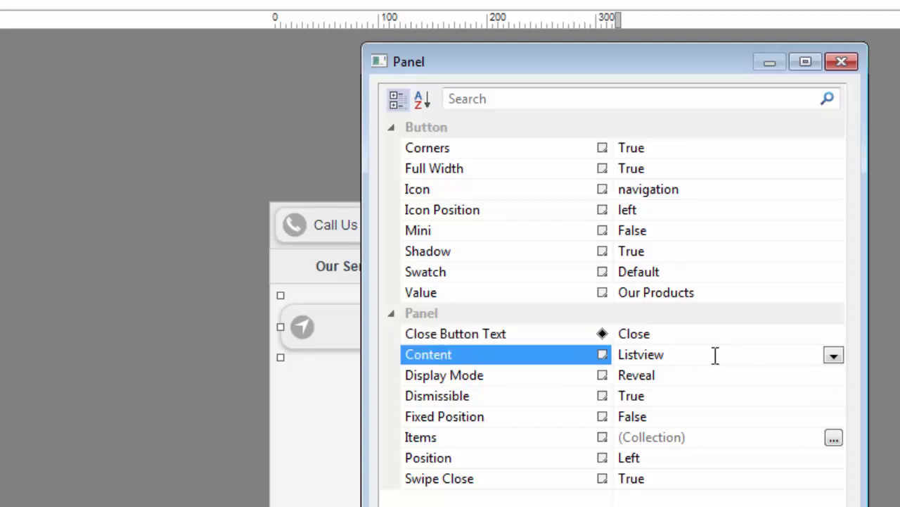
left_click(833, 356)
left_click(833, 356)
left_click(577, 375)
left_click(833, 377)
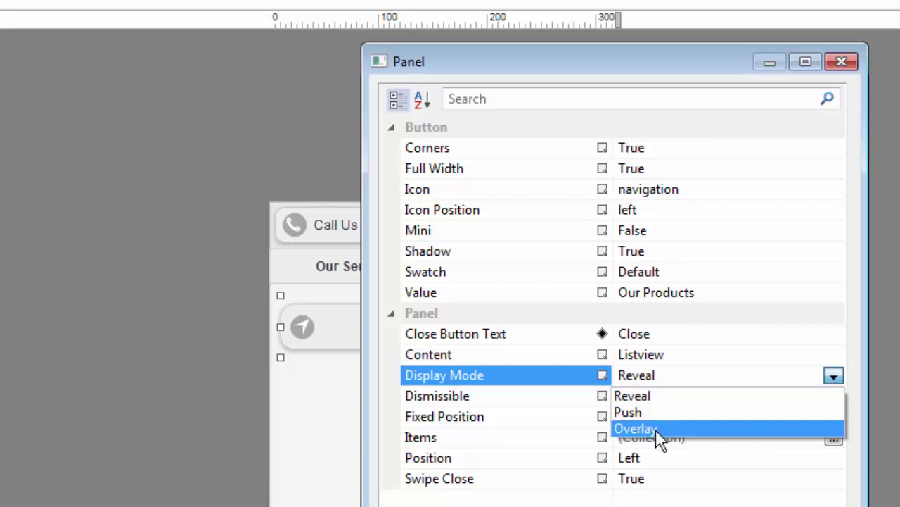
left_click(635, 415)
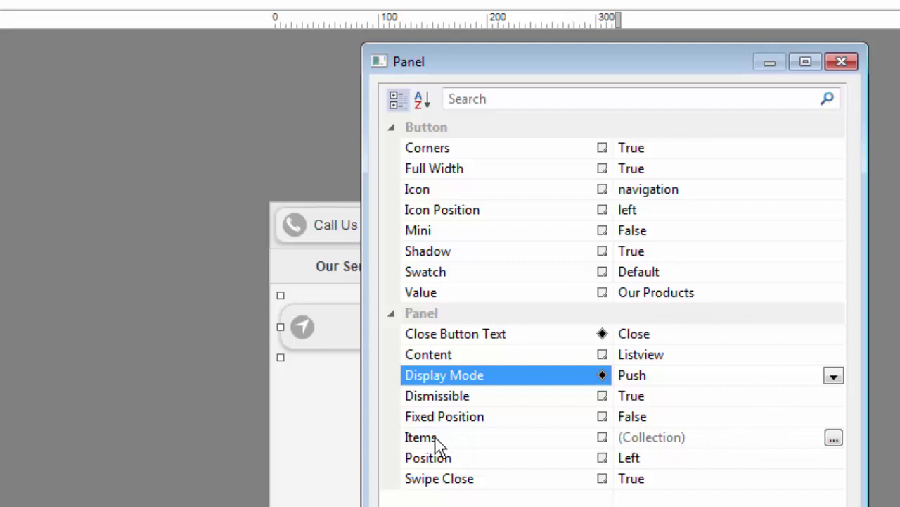
Step: Add items Test 1 and test 2 to the panel and close its settings
left_click(833, 439)
left_click(819, 152)
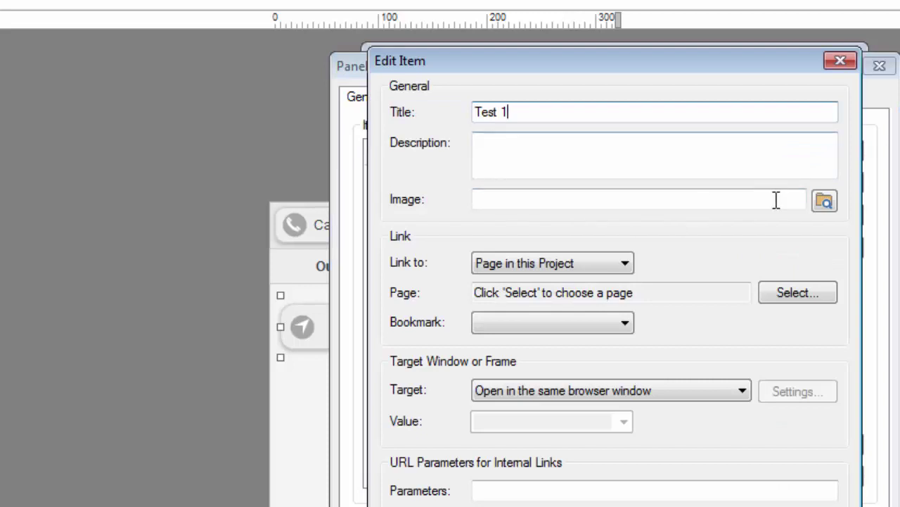
key("Return")
left_click(820, 151)
key("Return")
key("Return")
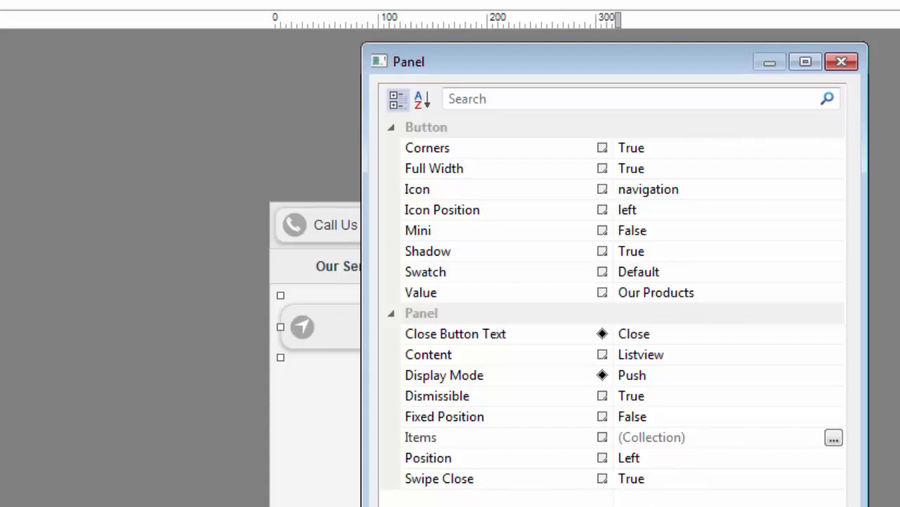
key("Return")
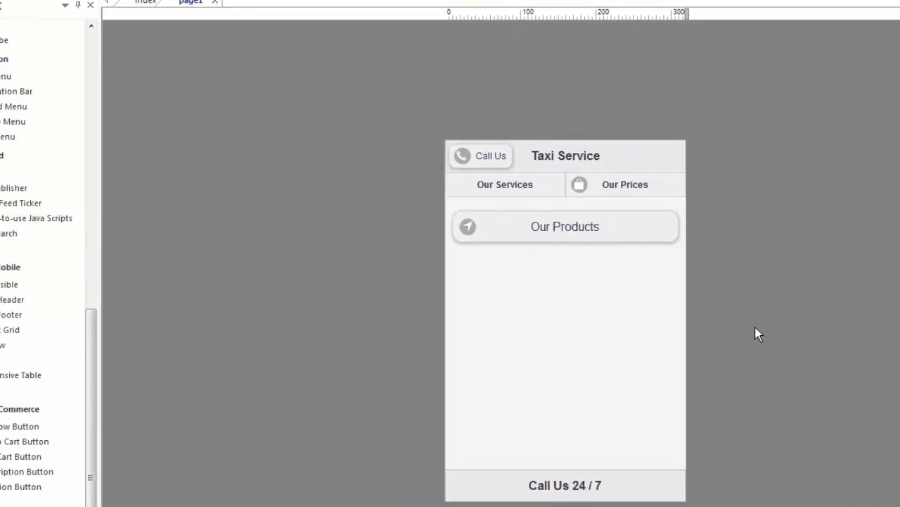
Step: Preview the page in Firefox, opening and closing the Our Products push panel several times
key("F5")
left_click(321, 121)
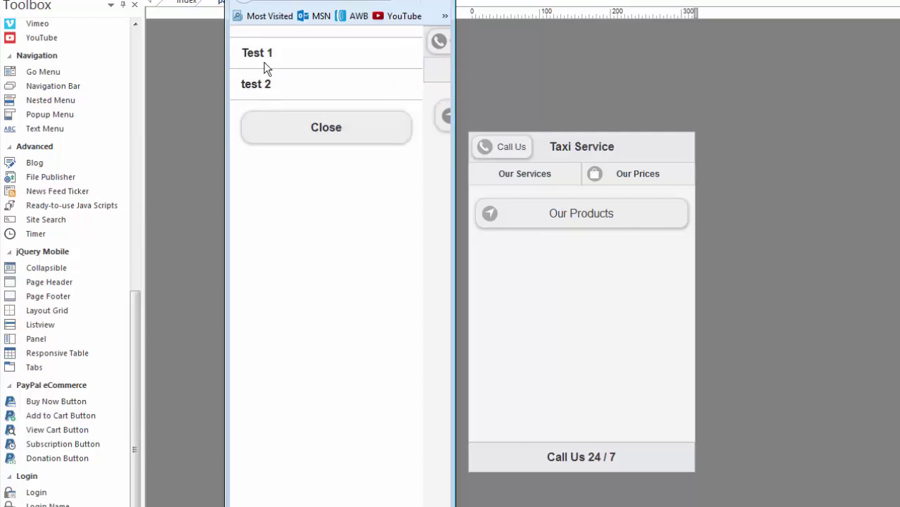
left_click(302, 143)
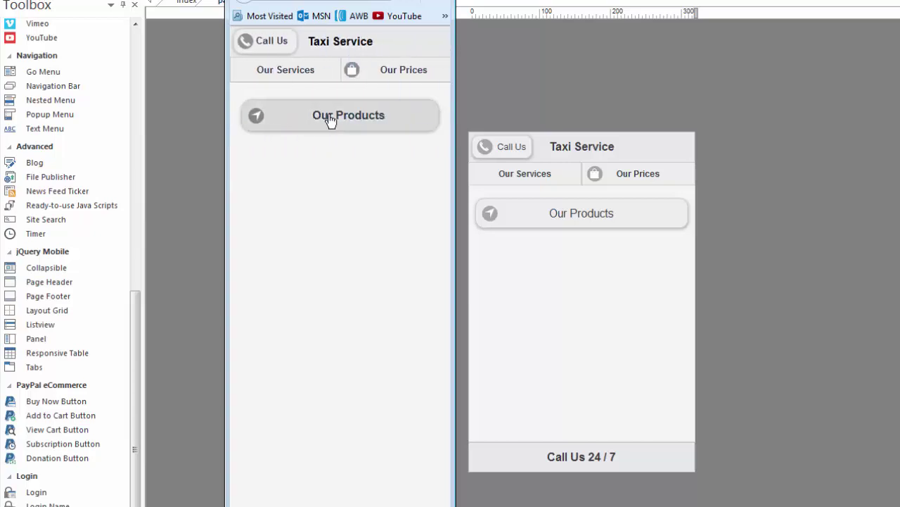
left_click(332, 121)
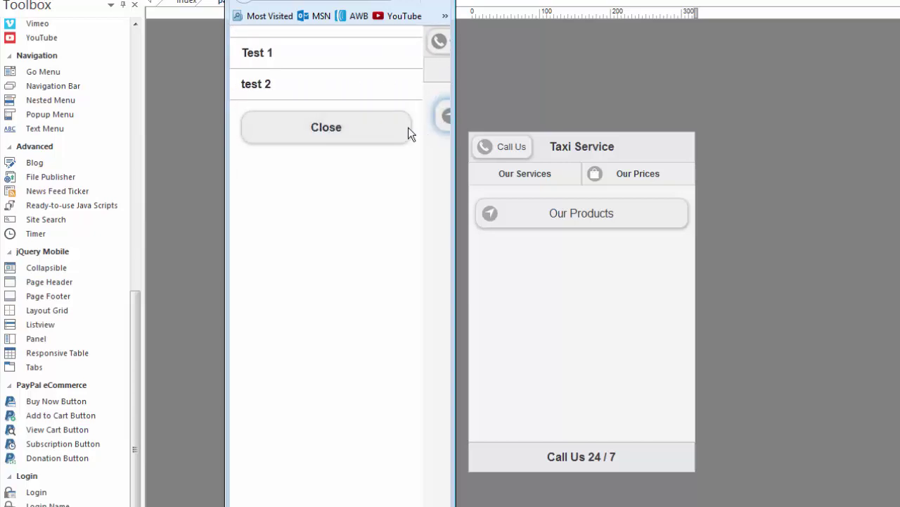
left_click(318, 134)
left_click(353, 129)
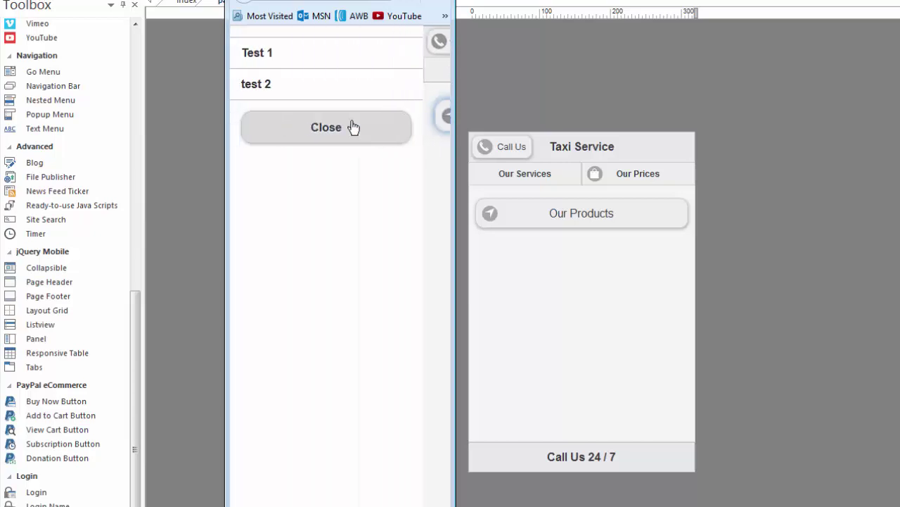
left_click(332, 136)
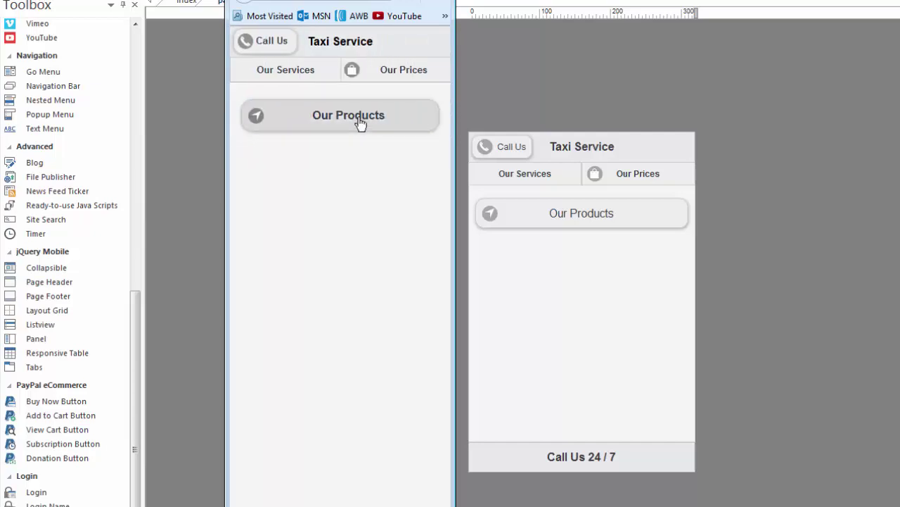
left_click(360, 124)
left_click(354, 135)
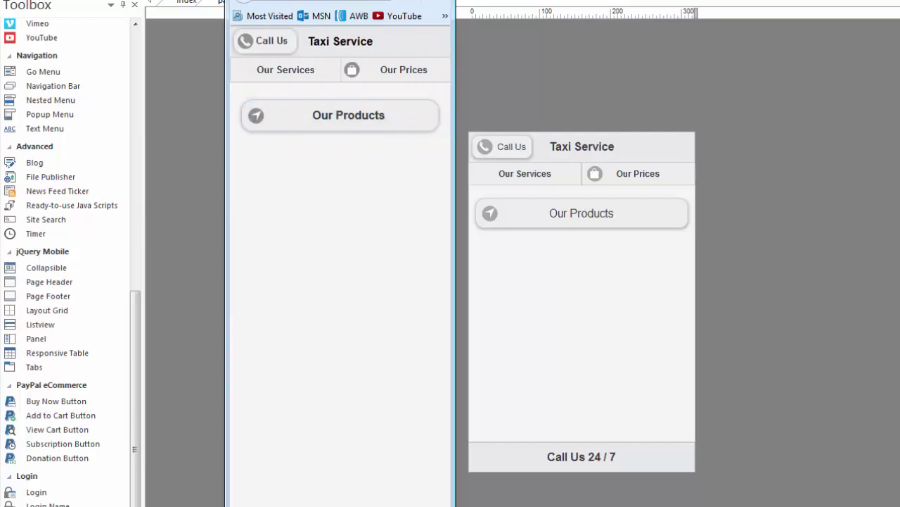
Step: Change the Our Products panel's display mode to Overlay and apply it
left_click(603, 214)
double_click(603, 211)
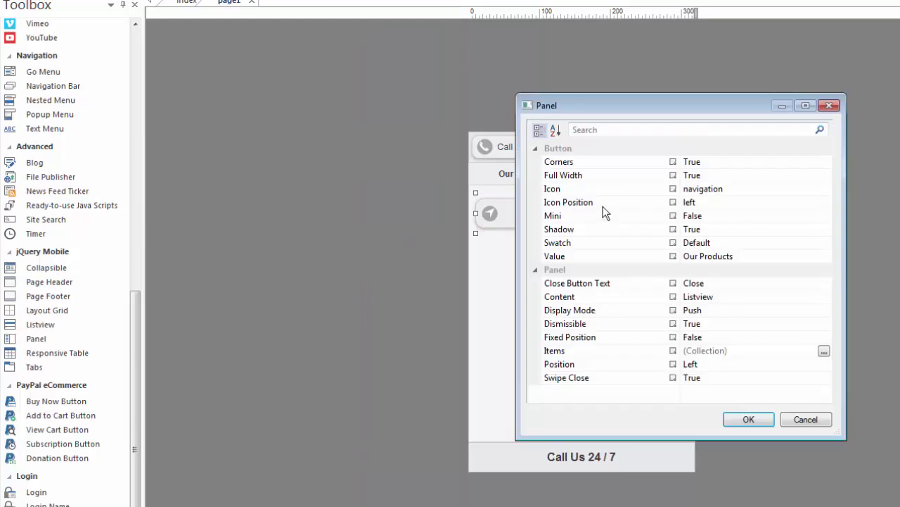
left_click(807, 311)
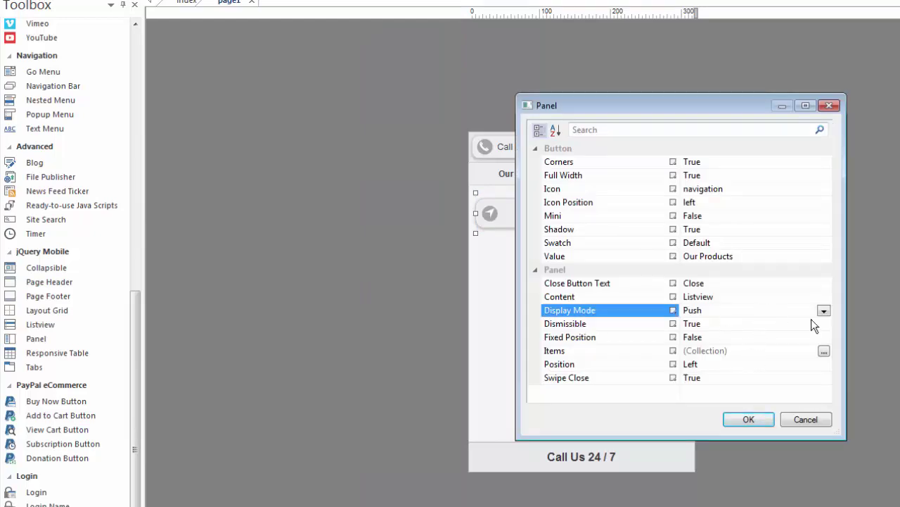
left_click(824, 311)
left_click(693, 345)
left_click(745, 418)
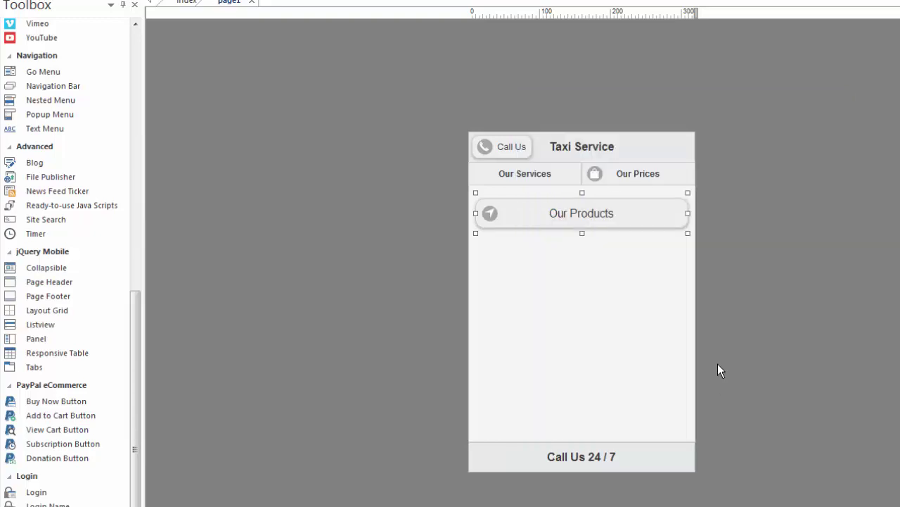
Step: Preview in Firefox, open and close the overlay panel, then return to the editor
key("F5")
left_click(352, 117)
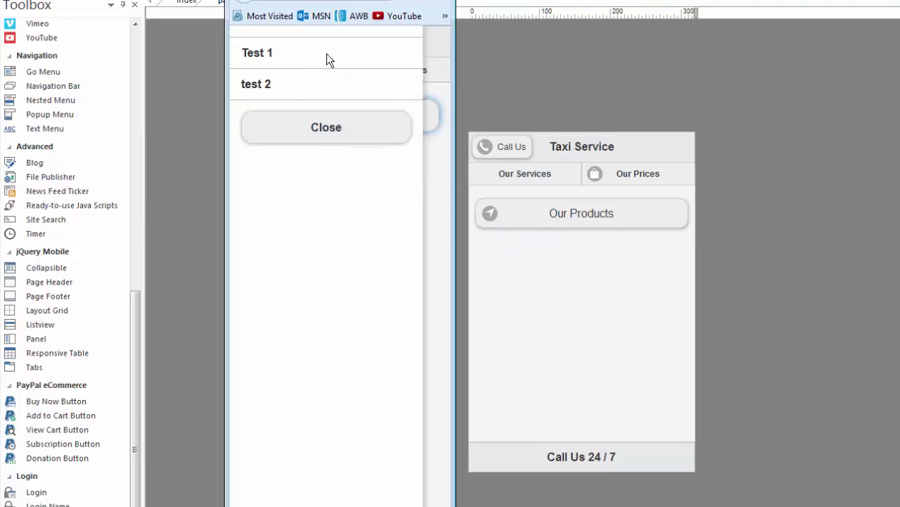
left_click(313, 134)
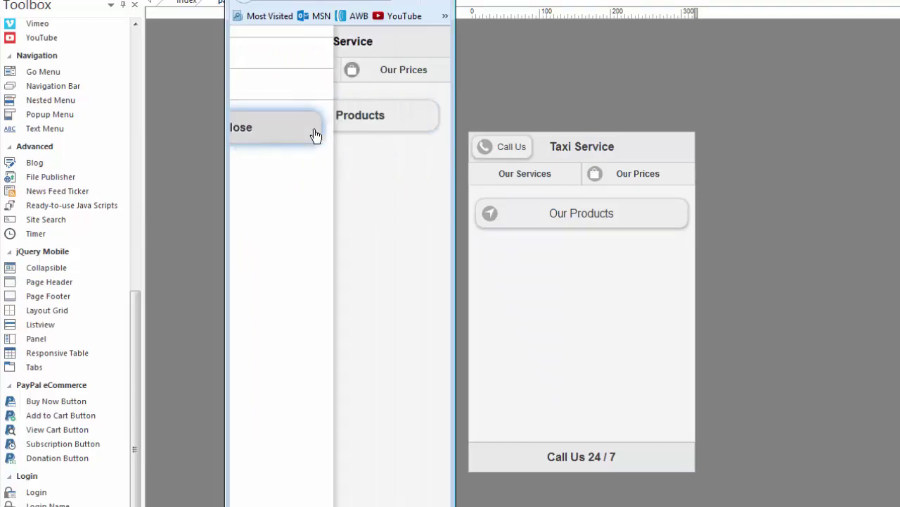
left_click(34, 367)
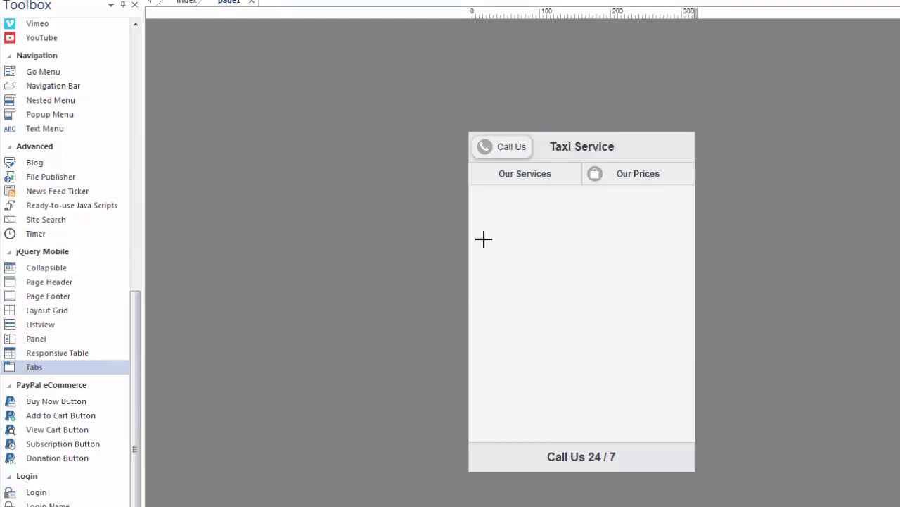
Step: Add a taller Tabs widget with the red home-button image in the Item 1 panel
left_click(490, 216)
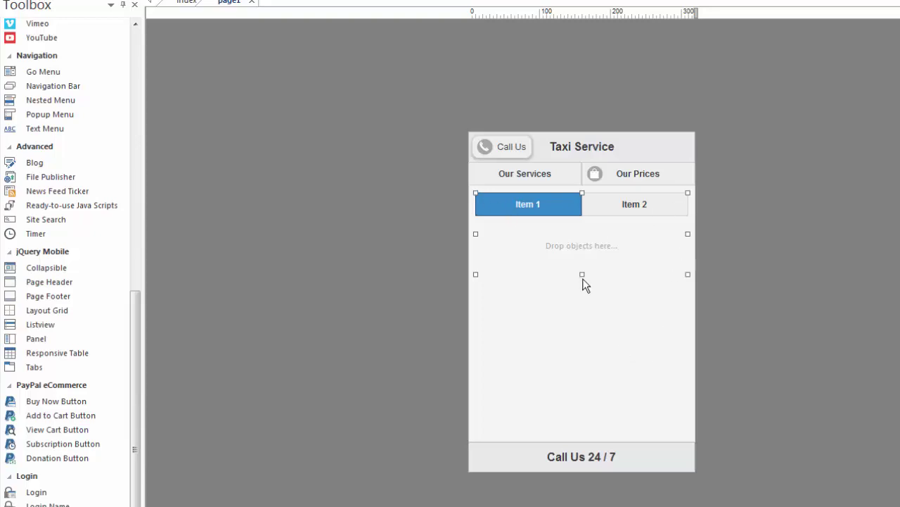
left_click_drag(583, 277, 578, 335)
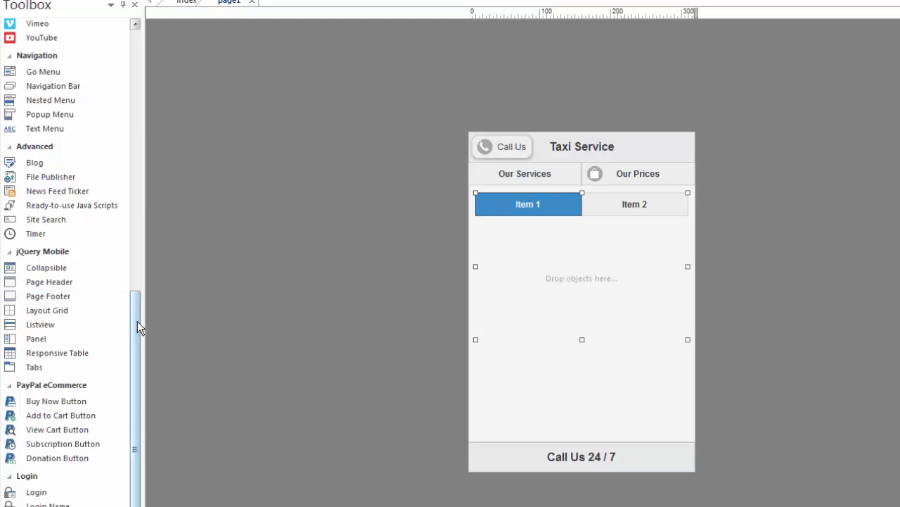
left_click_drag(137, 321, 148, 42)
left_click(11, 165)
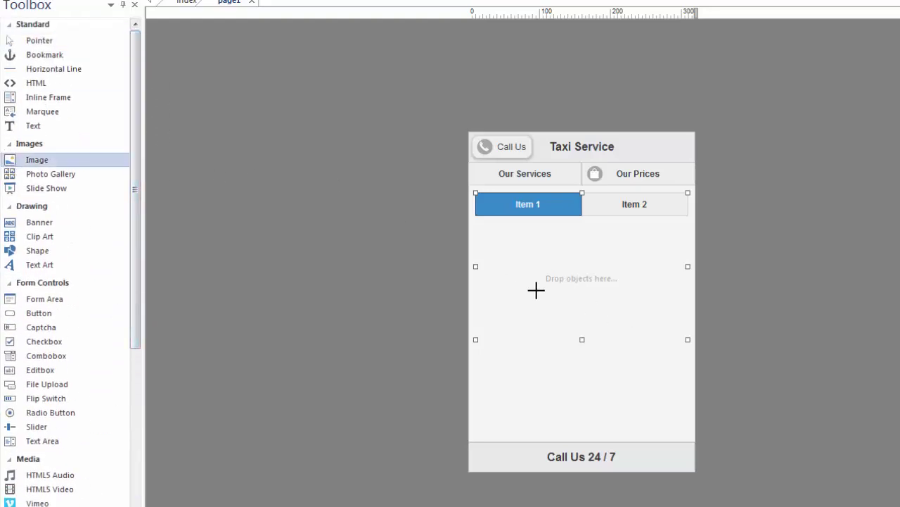
left_click_drag(521, 261, 581, 290)
left_click(793, 499)
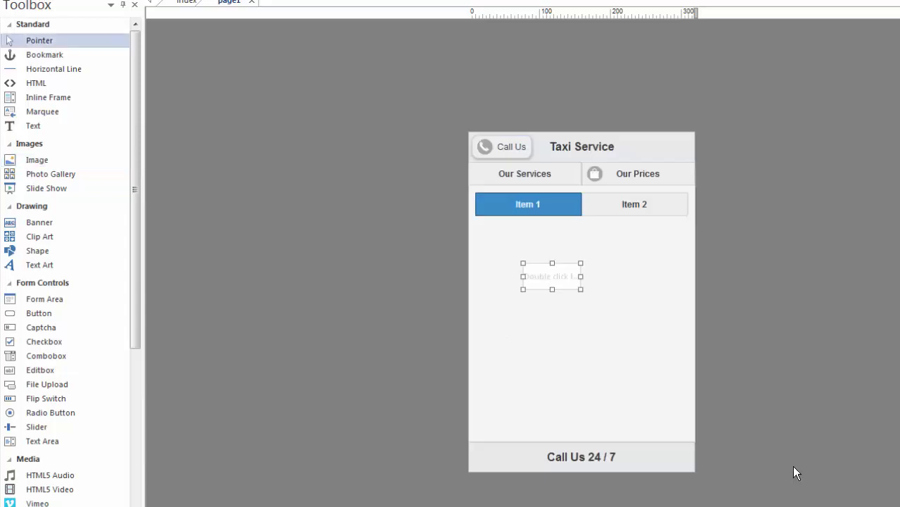
Step: Add a text box reading 'Click Here' in the Item 2 tab panel
left_click(631, 204)
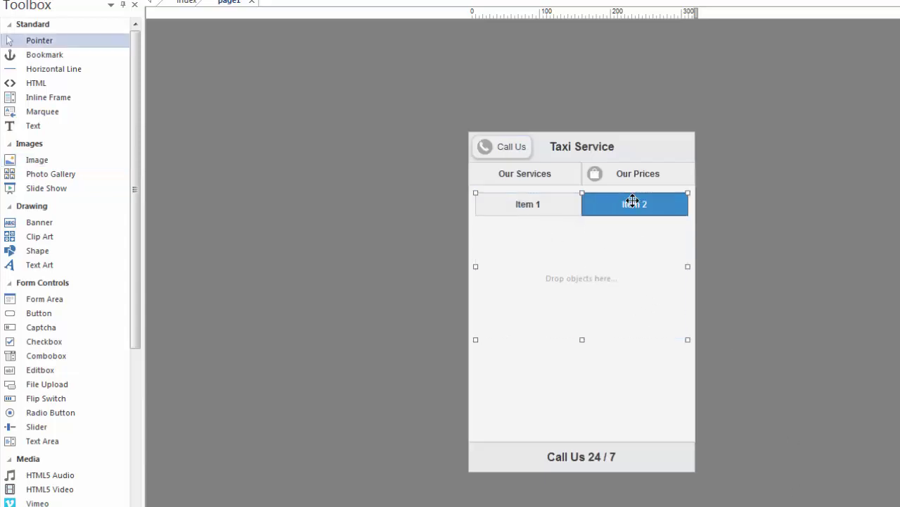
left_click(47, 126)
left_click_drag(521, 255, 589, 278)
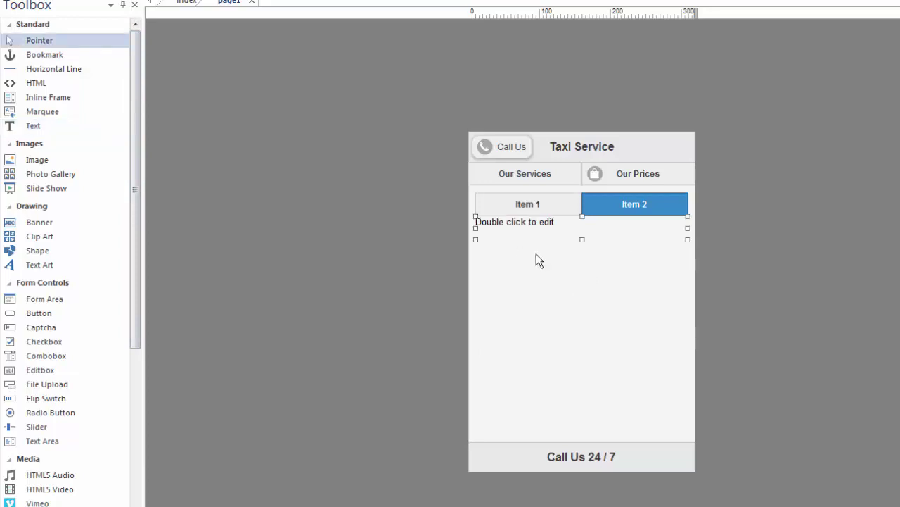
type("Click Here")
left_click(669, 253)
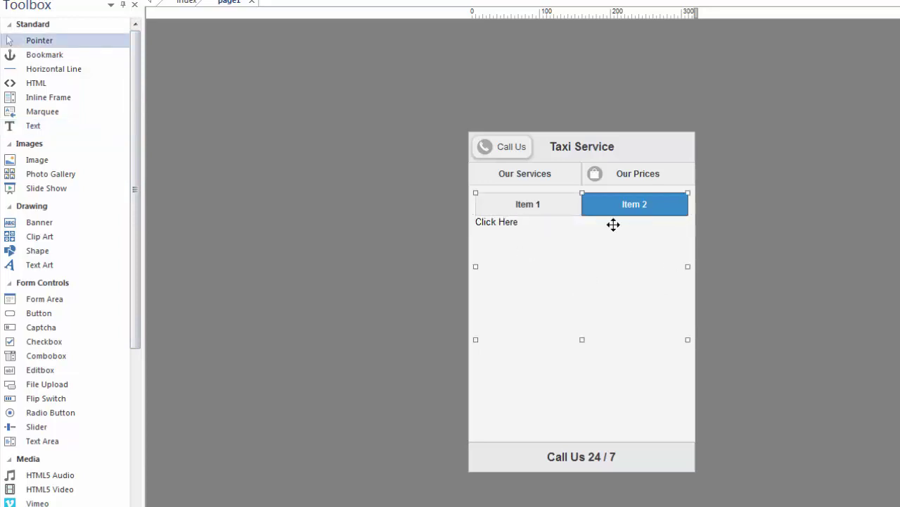
left_click(756, 230)
double_click(570, 205)
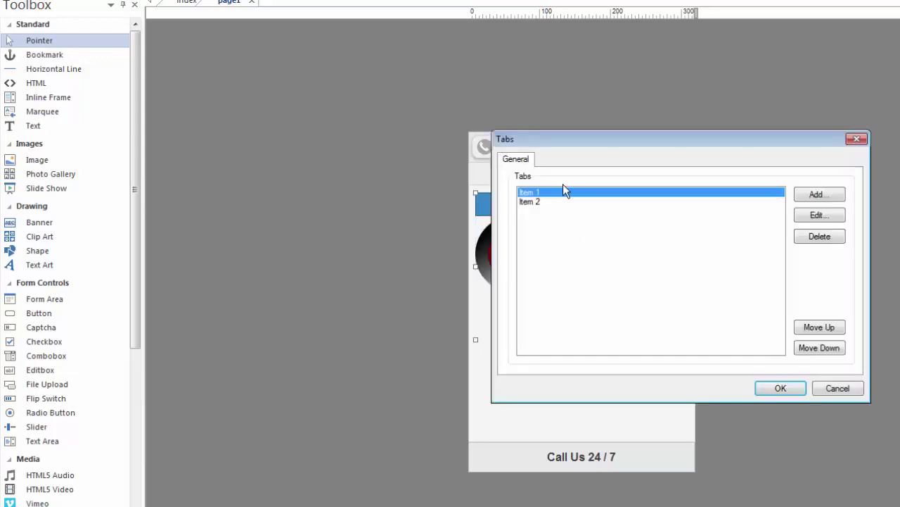
Step: Add tabs Item 3 and Item 4 so the tab bar has four items
left_click(816, 197)
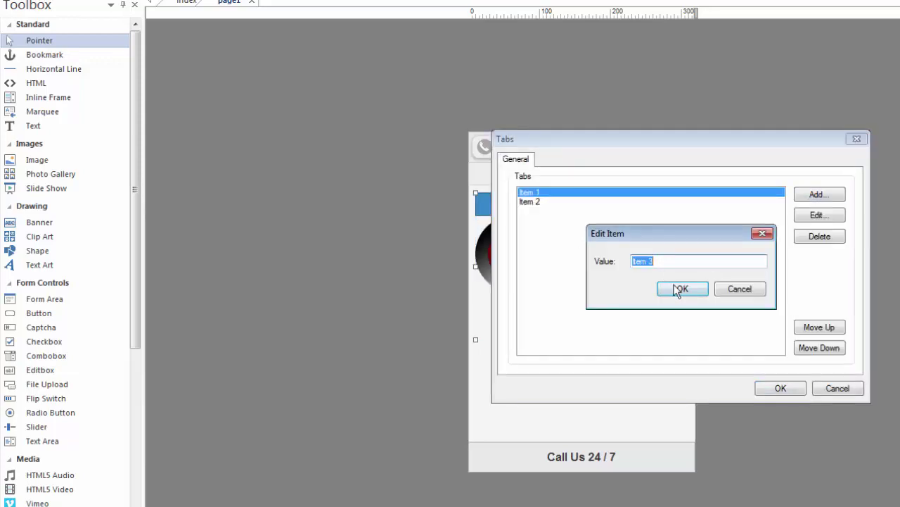
left_click(680, 290)
left_click(817, 197)
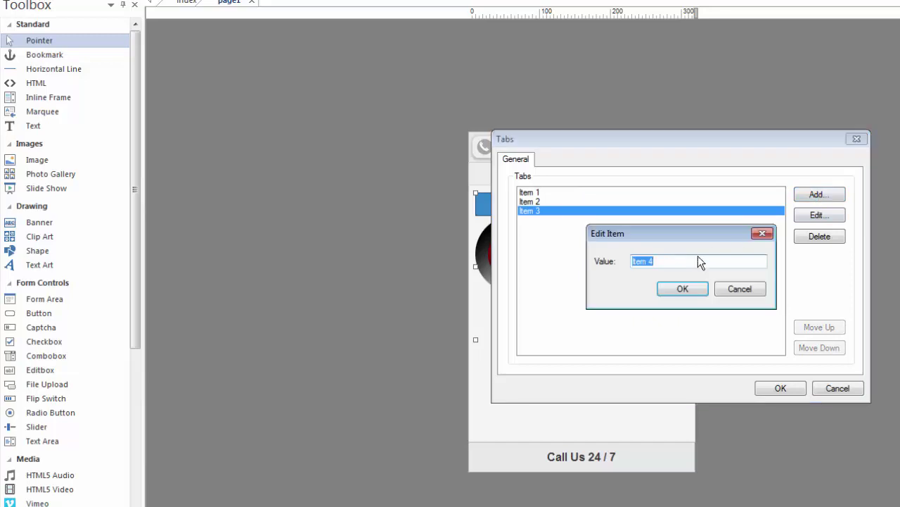
left_click(683, 289)
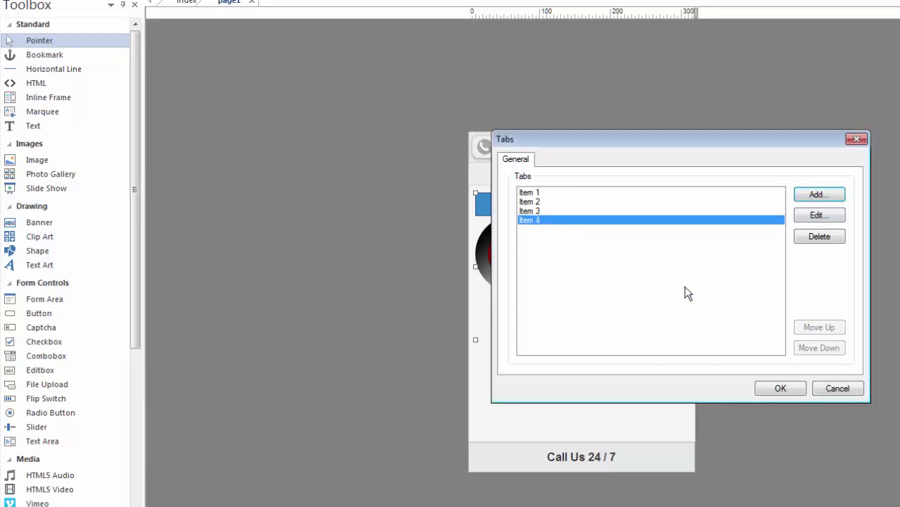
left_click(781, 389)
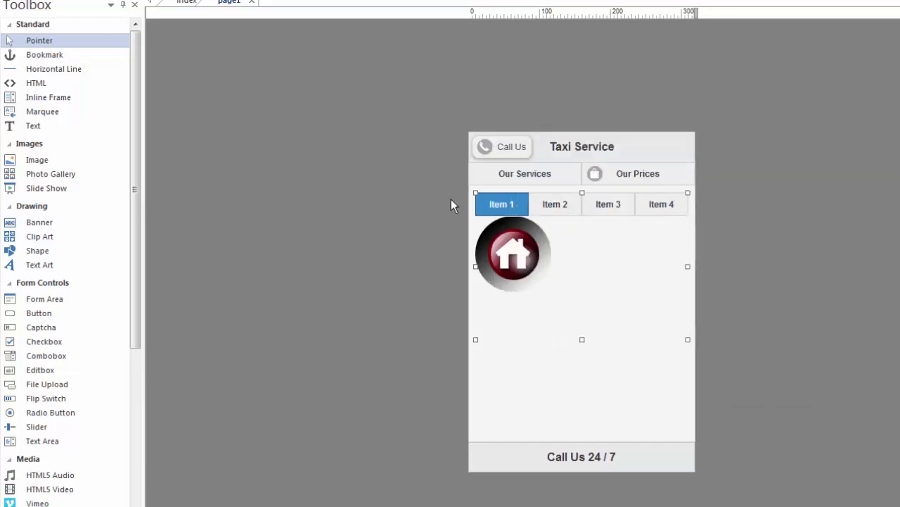
left_click(760, 218)
Step: Preview the tabs in Firefox, cycling through Items 2–4, then delete the tab widget
key("F5")
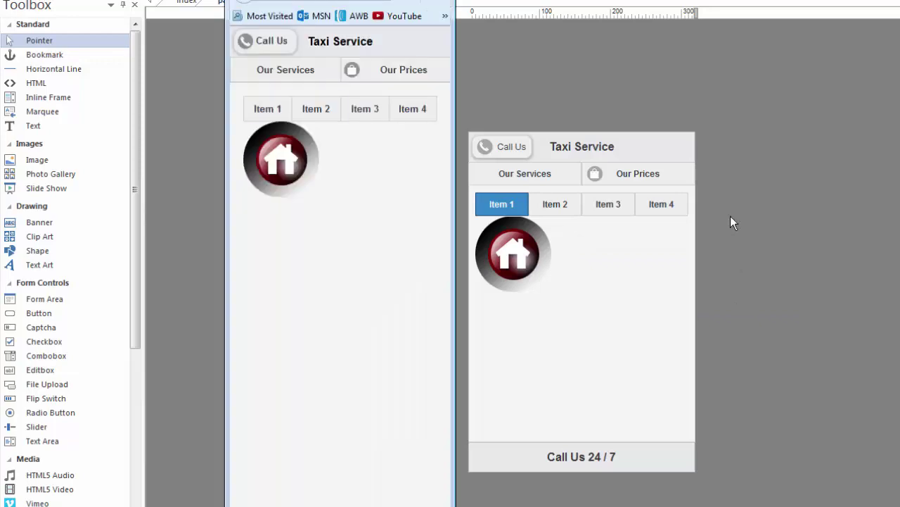
left_click(316, 108)
left_click(355, 112)
left_click(400, 111)
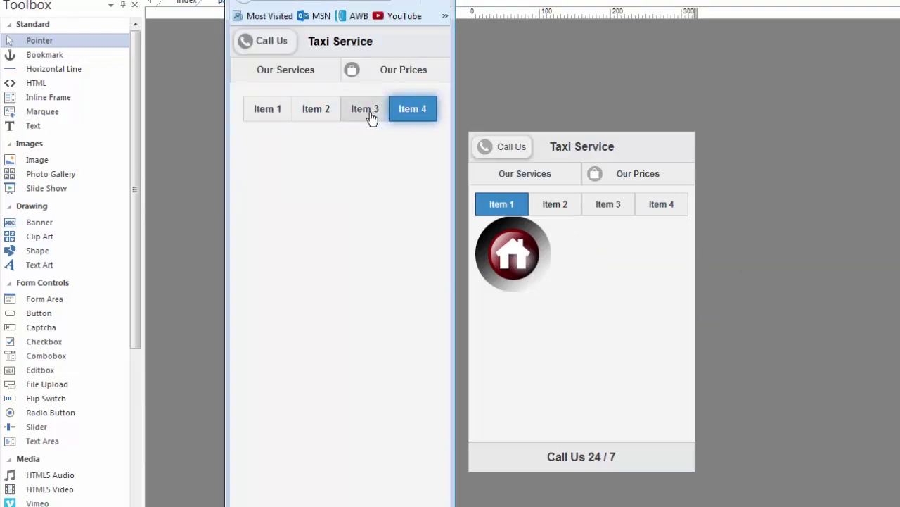
left_click(371, 112)
left_click(598, 234)
key("Delete")
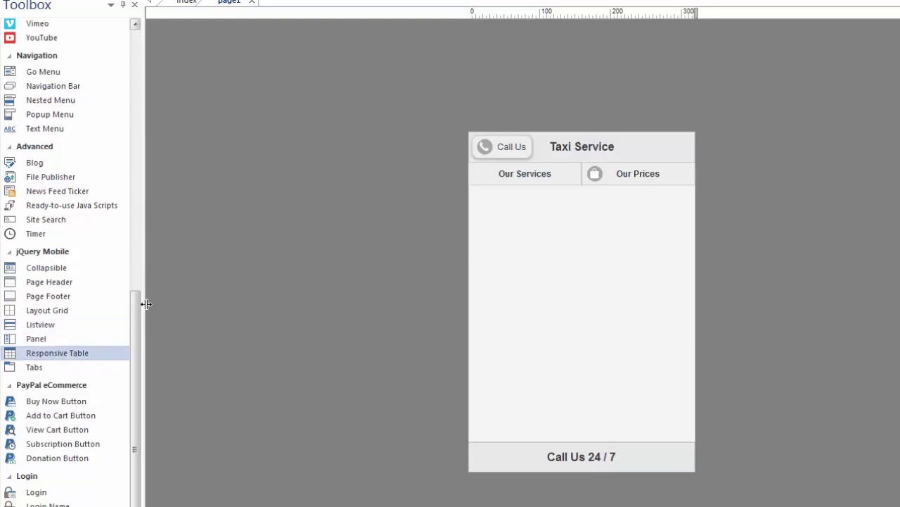
left_click_drag(135, 315, 155, 33)
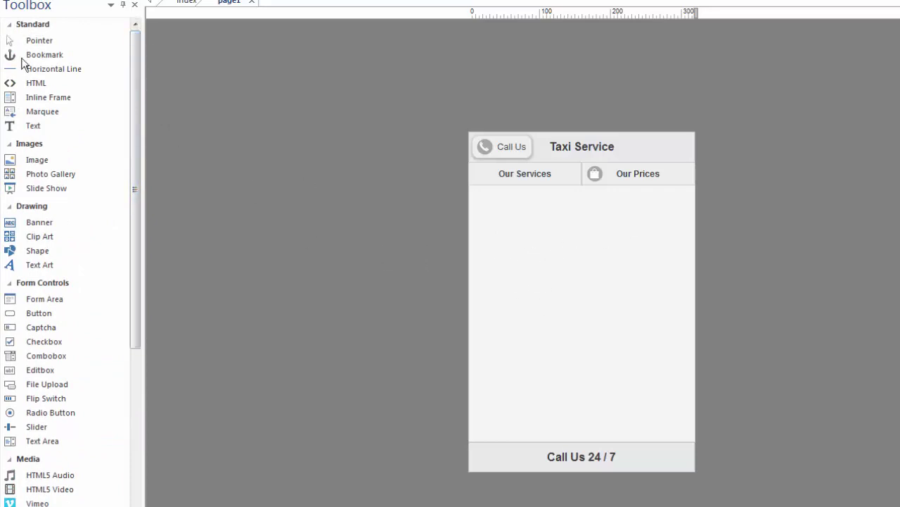
Step: Insert the taxilogo320 image in a frame near the top of the content
left_click(42, 161)
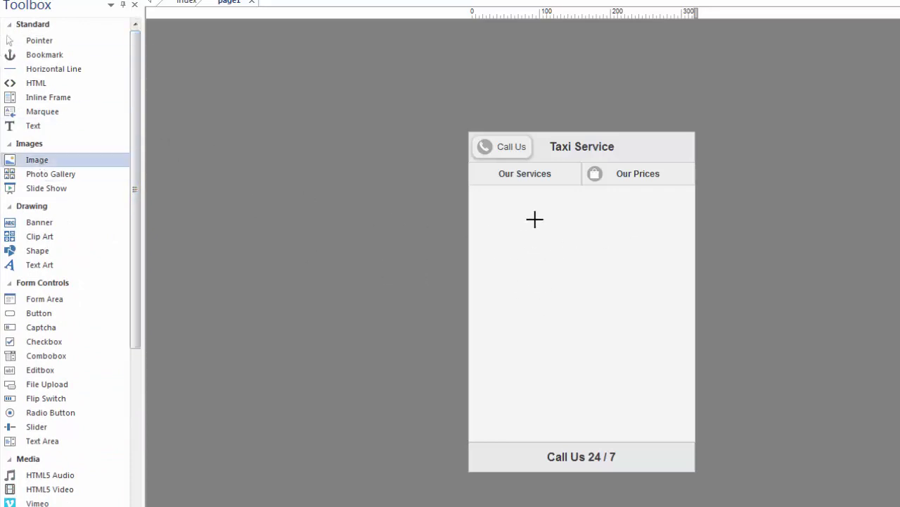
left_click_drag(510, 209, 609, 278)
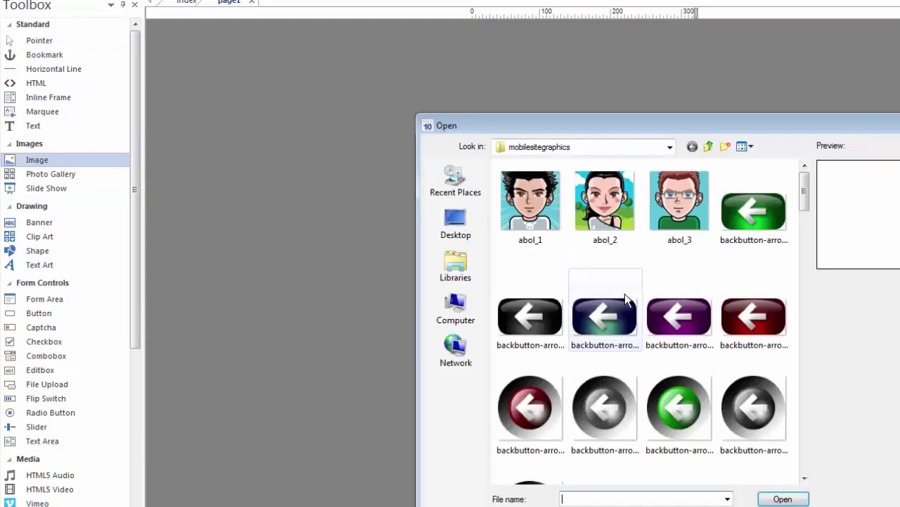
left_click_drag(804, 189, 824, 459)
scroll(824, 459, "down", 2)
left_click(681, 432)
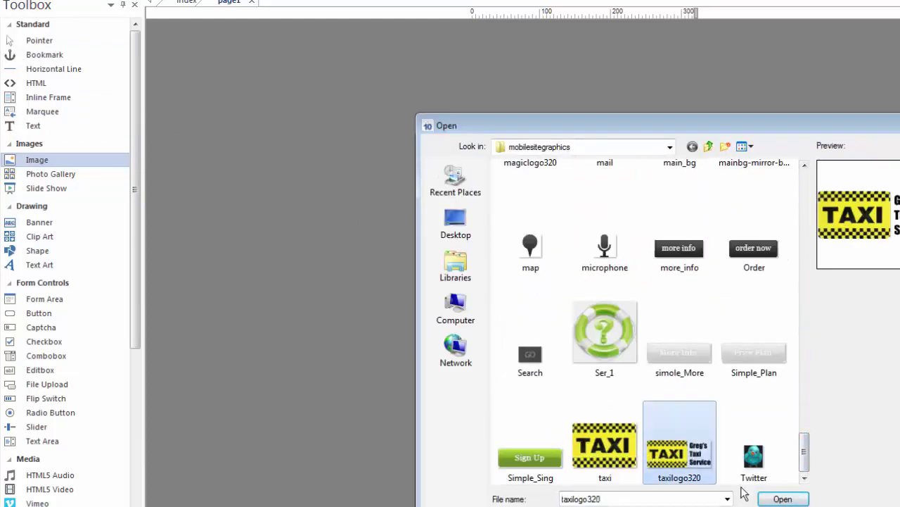
left_click(783, 498)
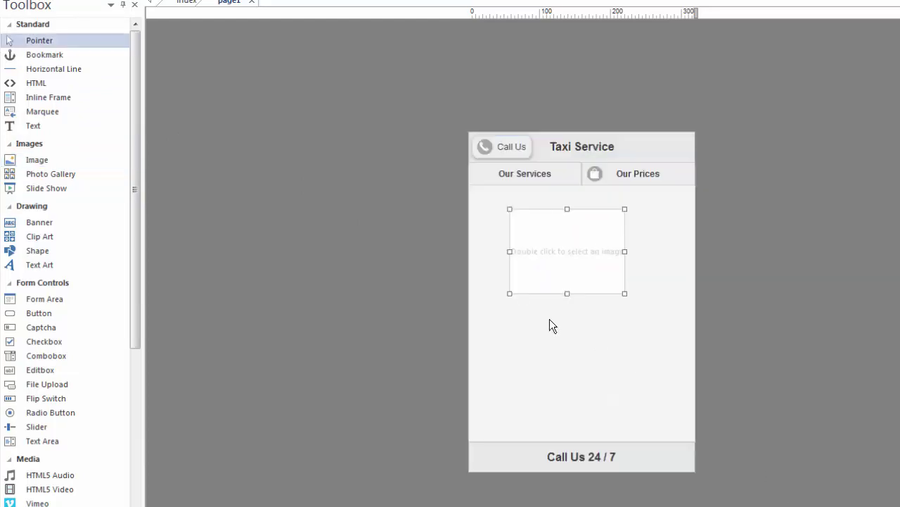
left_click(730, 282)
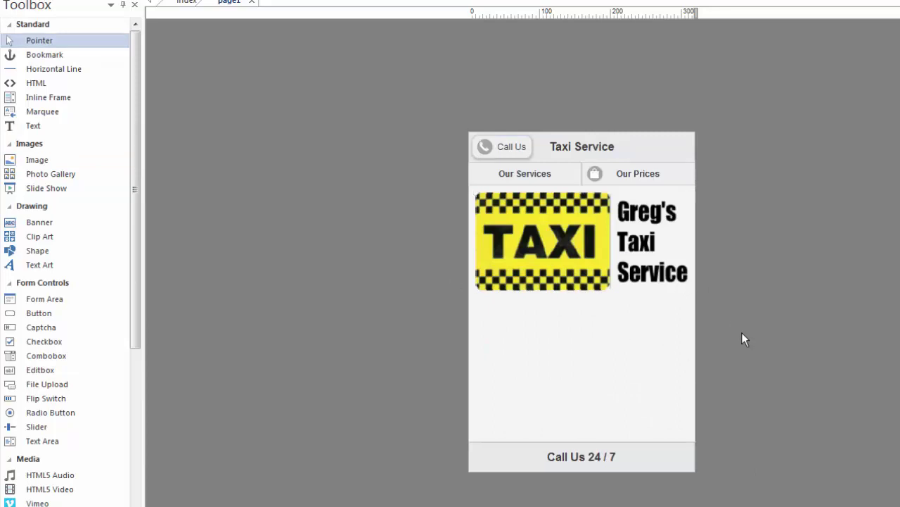
Step: Move the taxi logo up and delete the old header and navigation bar
left_click(582, 240)
left_click_drag(582, 240, 570, 168)
left_click_drag(564, 272, 569, 167)
left_click(644, 147)
key("Delete")
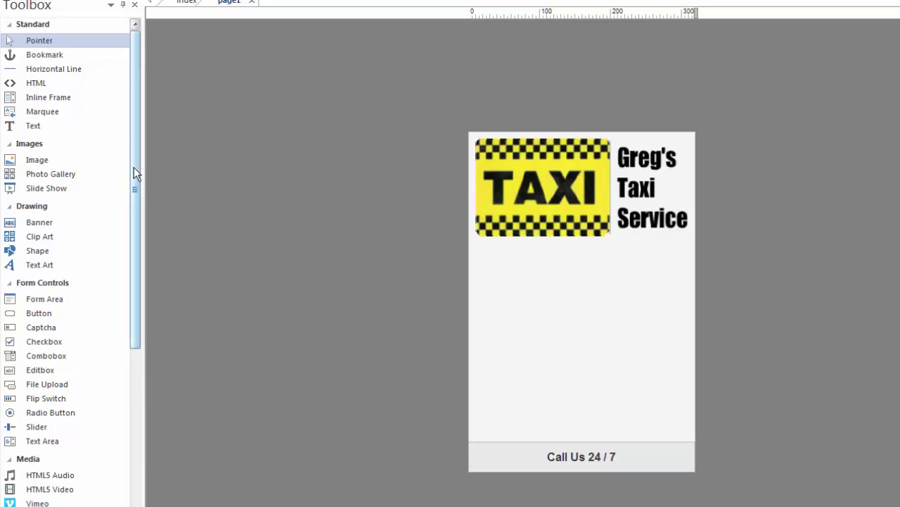
Step: Place a jQuery Mobile Listview with Item 1–Item 4 just below the taxi logo
left_click_drag(134, 169, 135, 454)
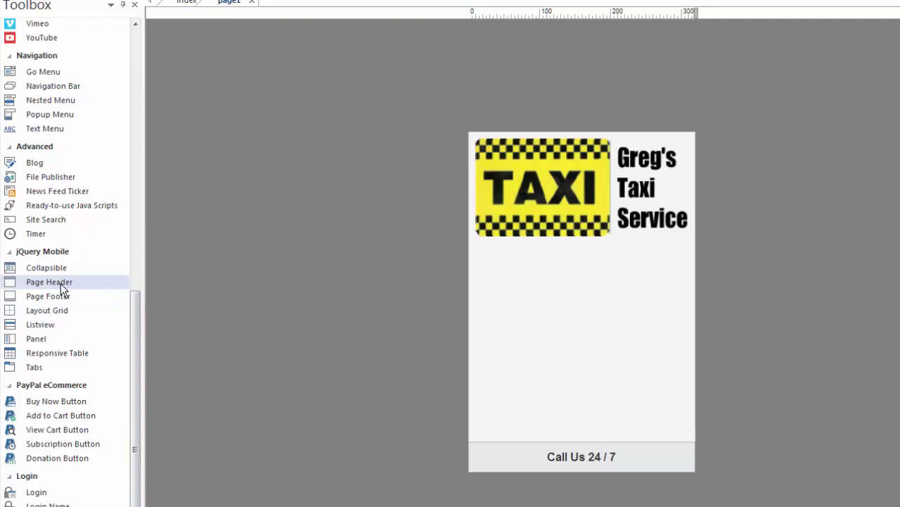
left_click(39, 327)
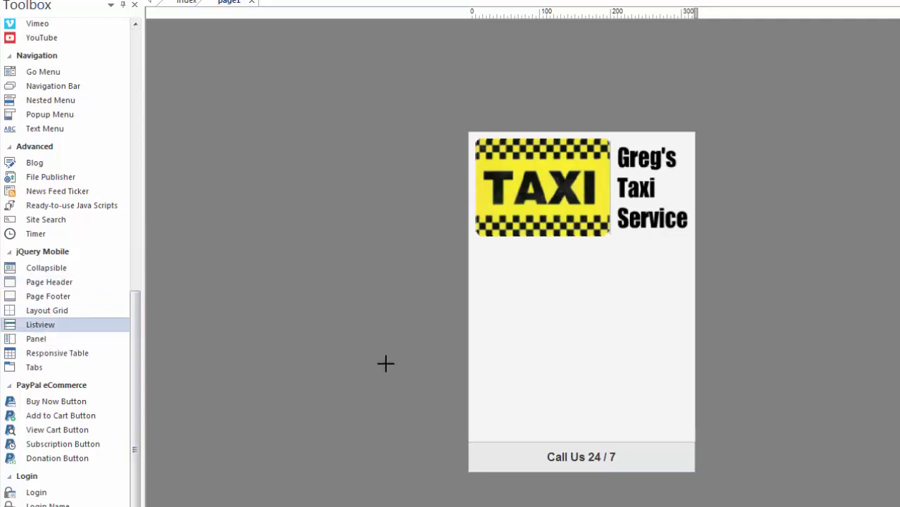
left_click(485, 254)
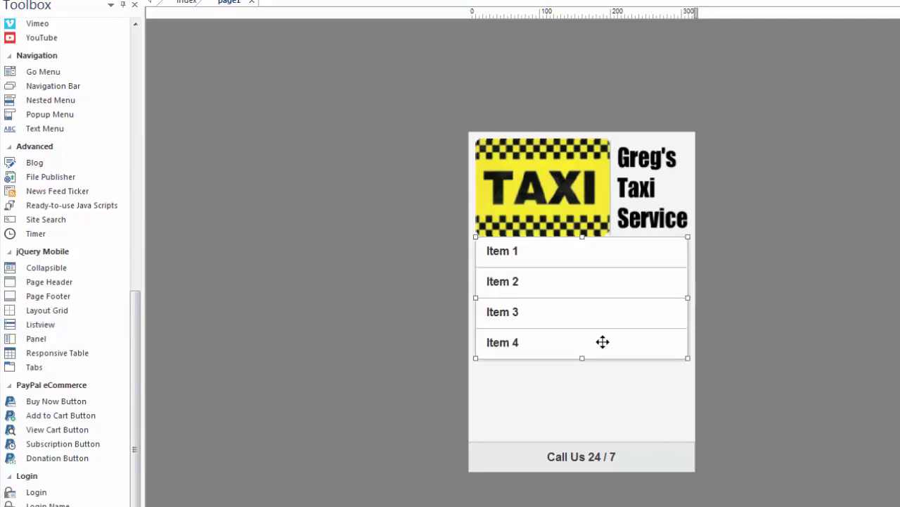
left_click(609, 414)
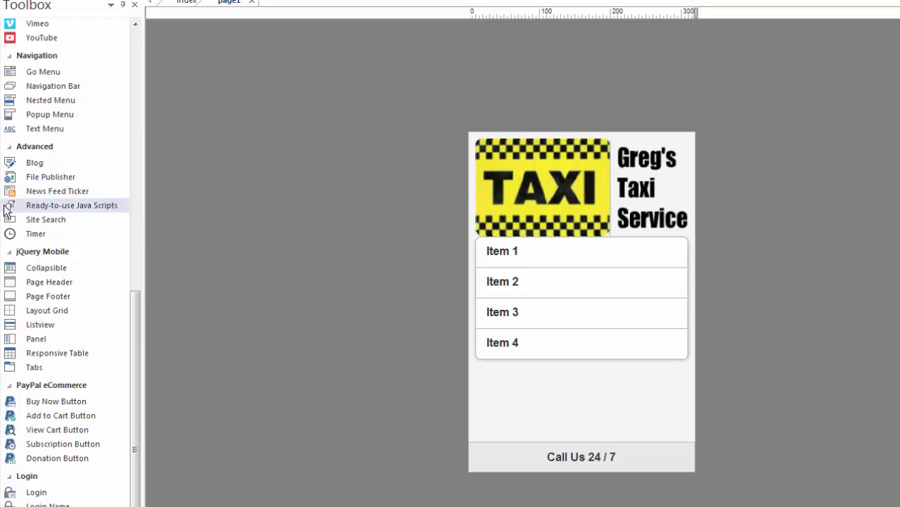
left_click_drag(134, 336, 129, 69)
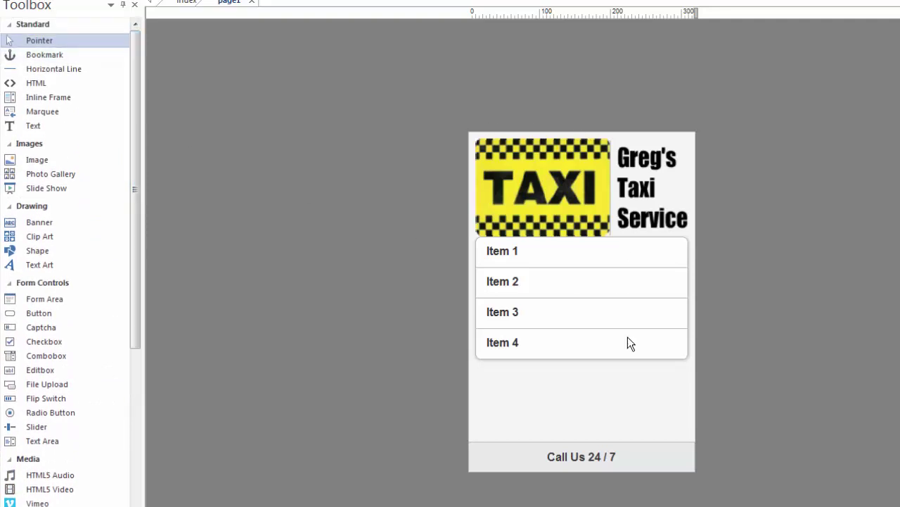